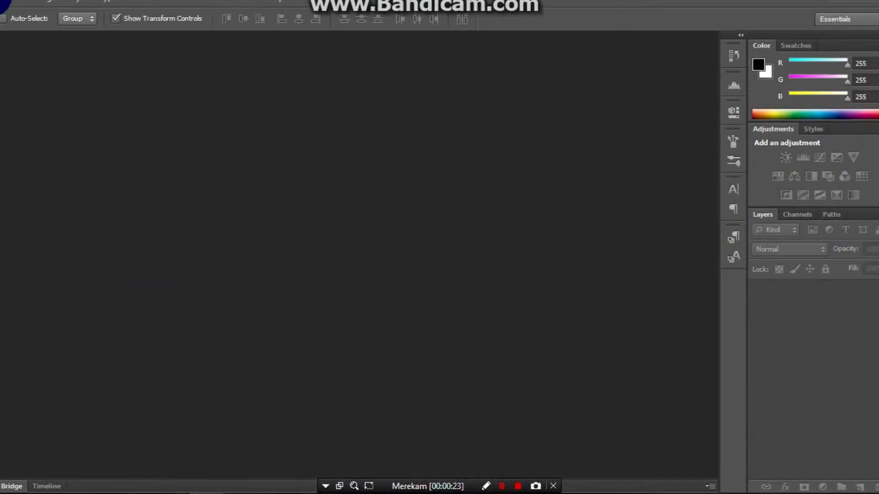
Make a new white-background document, 900 × 600 pixels at 300 ppi.
click(4, 2)
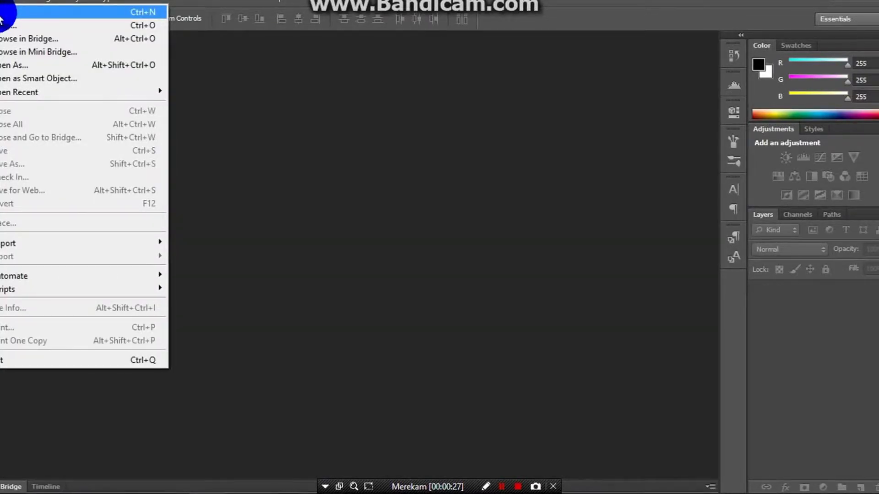
click(2, 13)
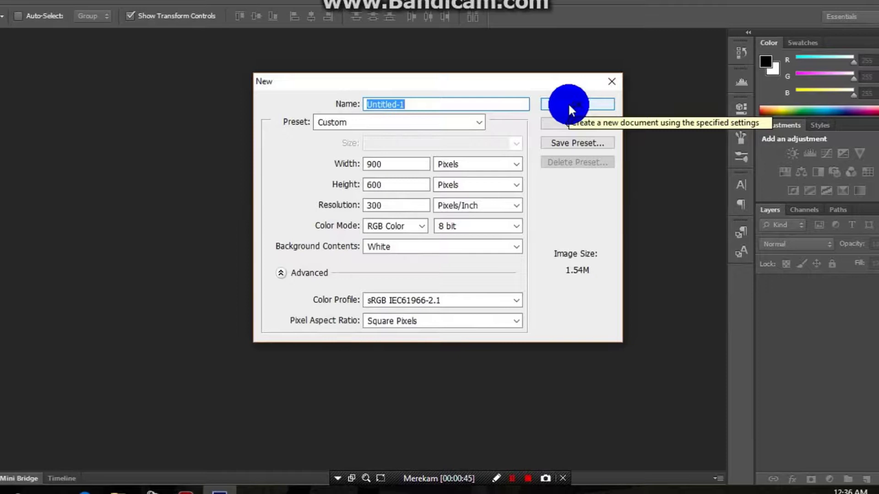
click(568, 104)
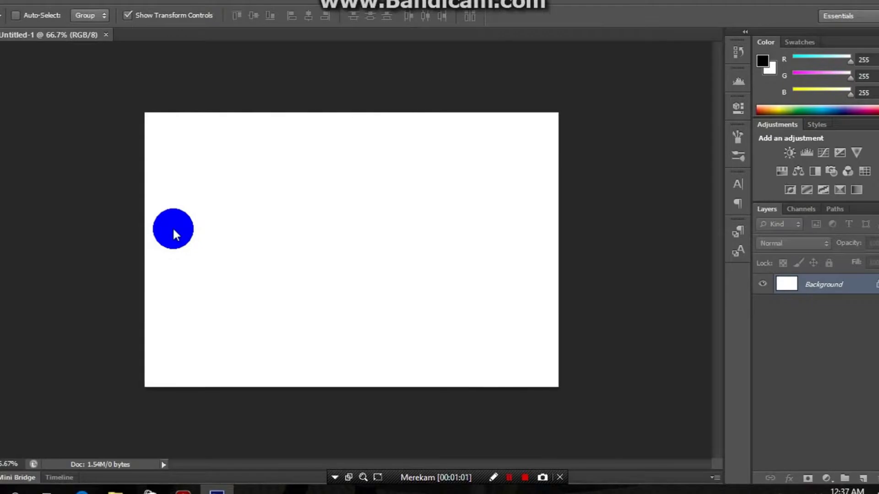
Add 'Bunga Kuncup' in black Broadway at the canvas's left, fixing the 'Kunsup' typo.
key(t)
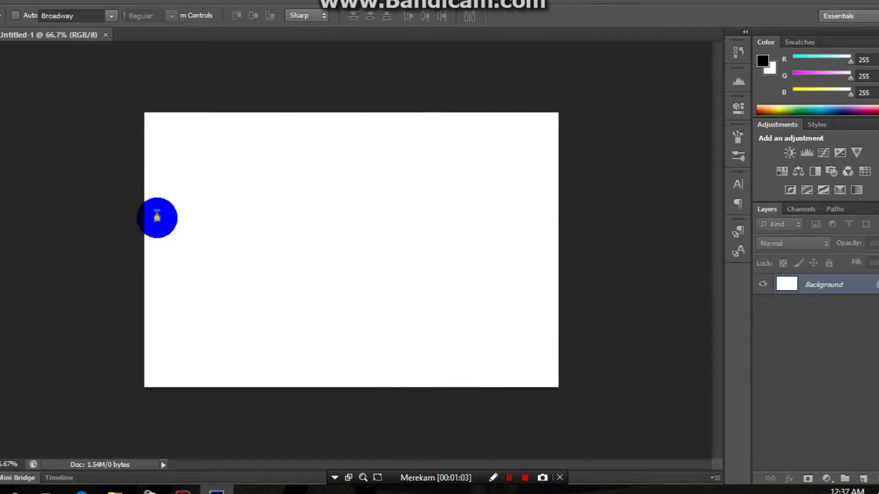
click(157, 217)
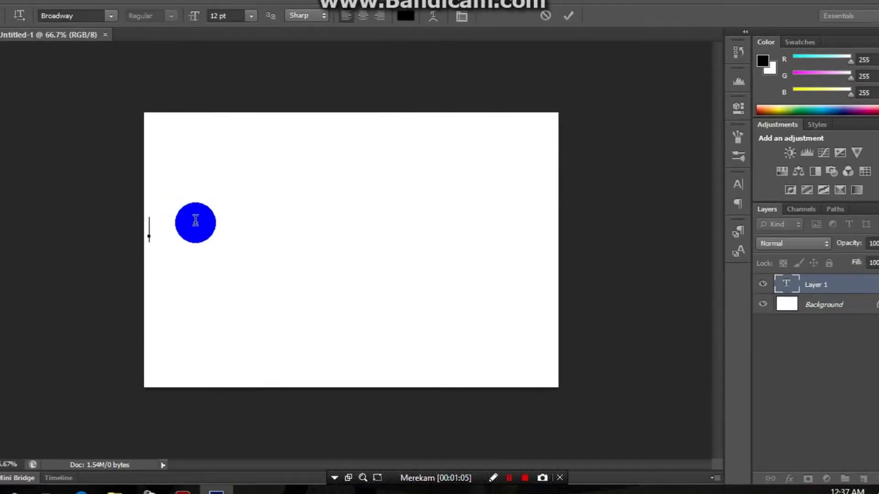
text(B)
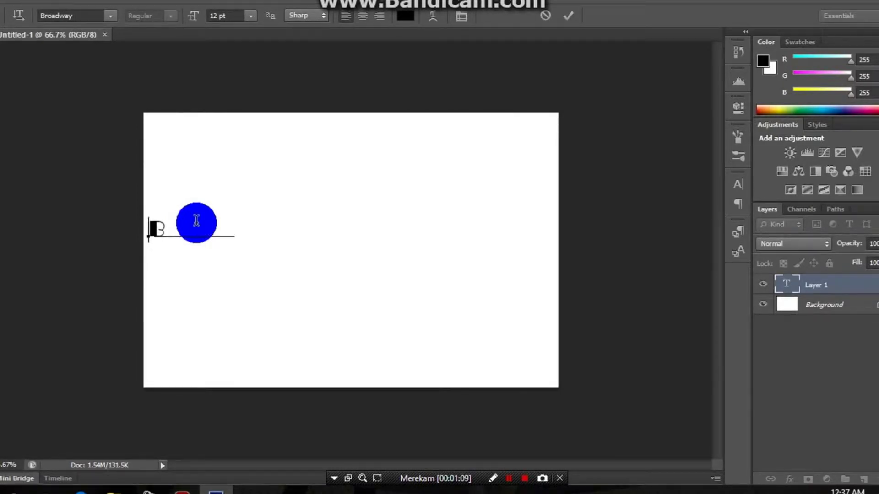
text(unga Kunsu)
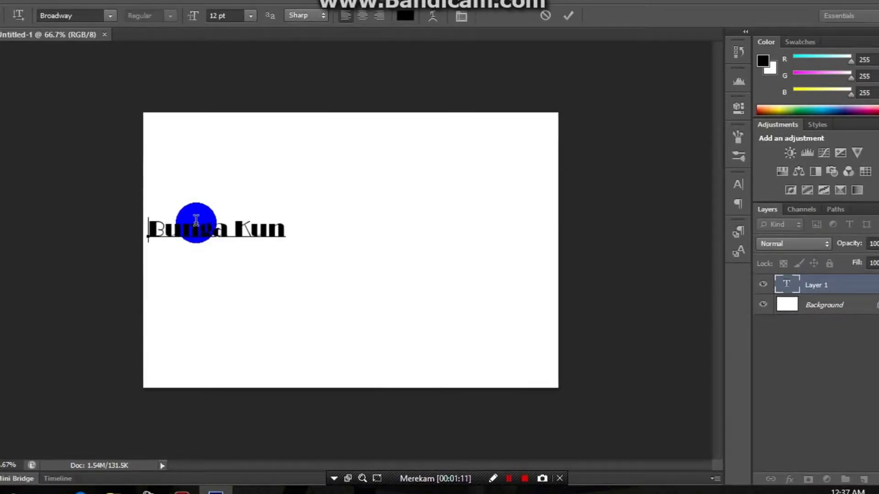
text(p)
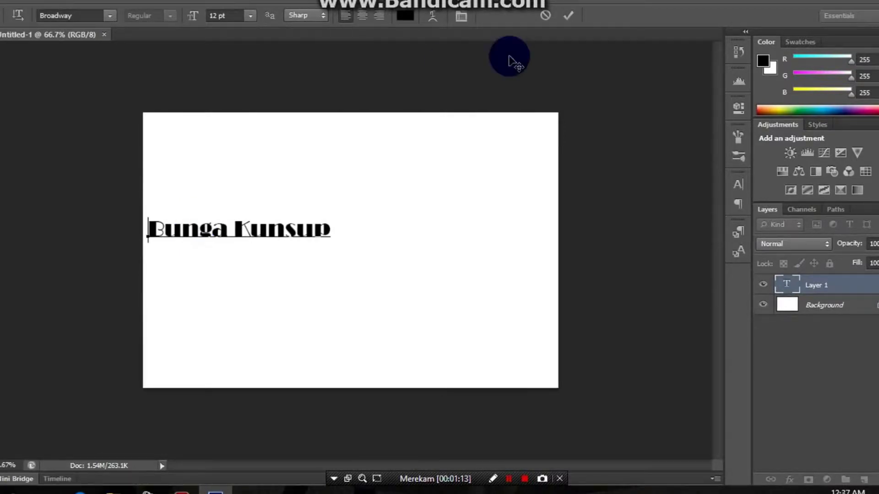
click(297, 219)
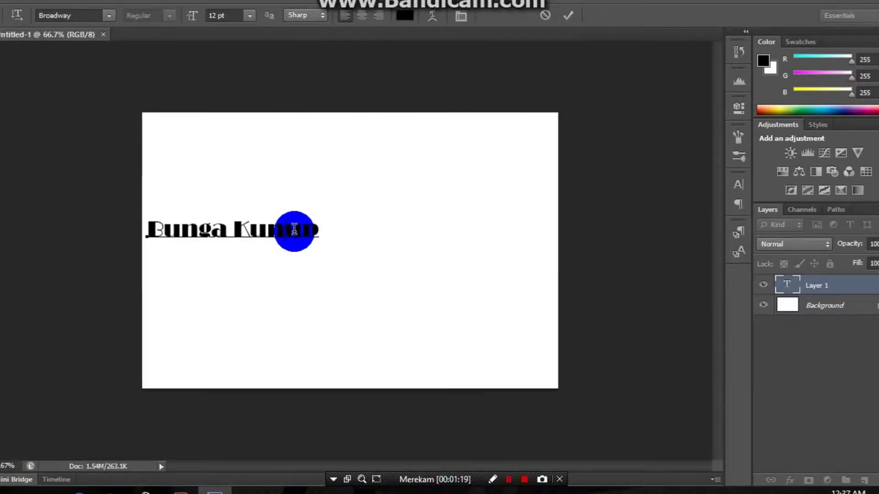
key(BackSpace)
text(c)
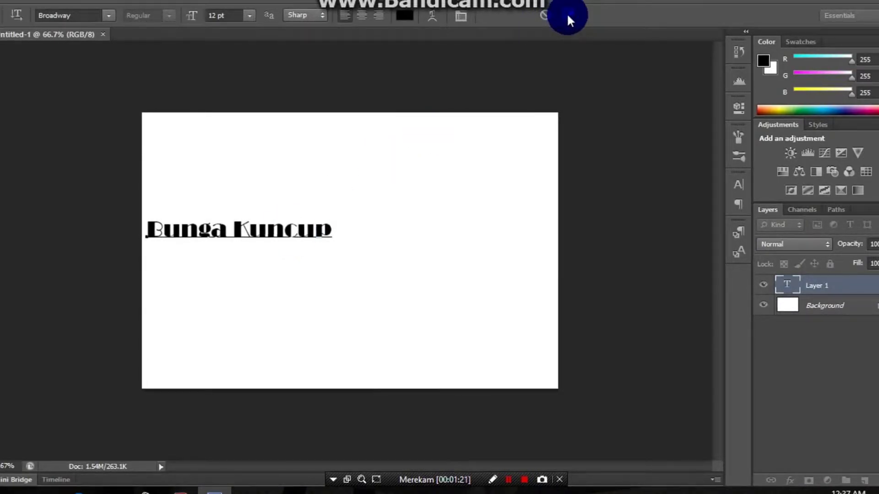
click(568, 16)
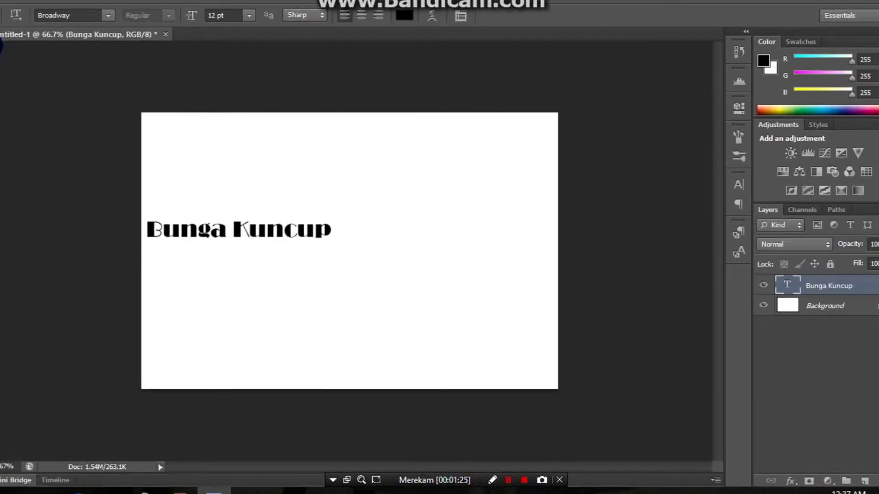
Enlarge and heighten the Bunga Kuncup text, nudge it up, and apply the transform.
key(v)
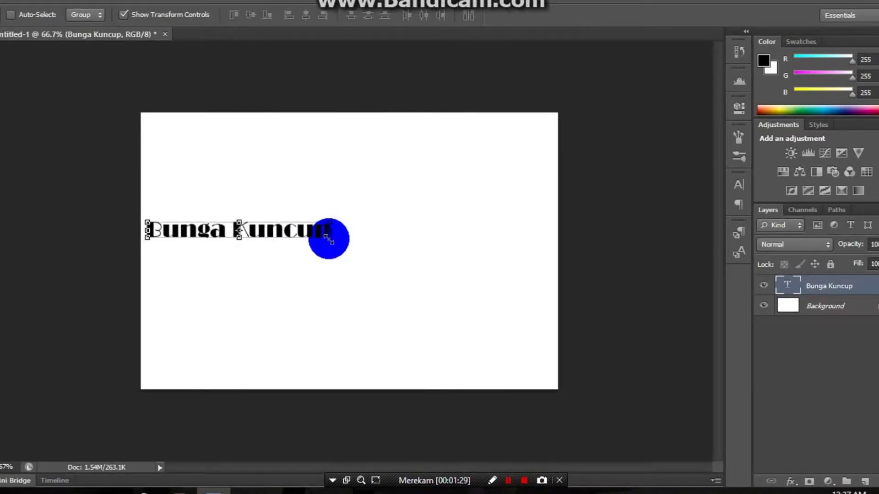
mouse_move(329, 236)
mouse_down()
mouse_move(545, 334)
mouse_move(543, 352)
mouse_up()
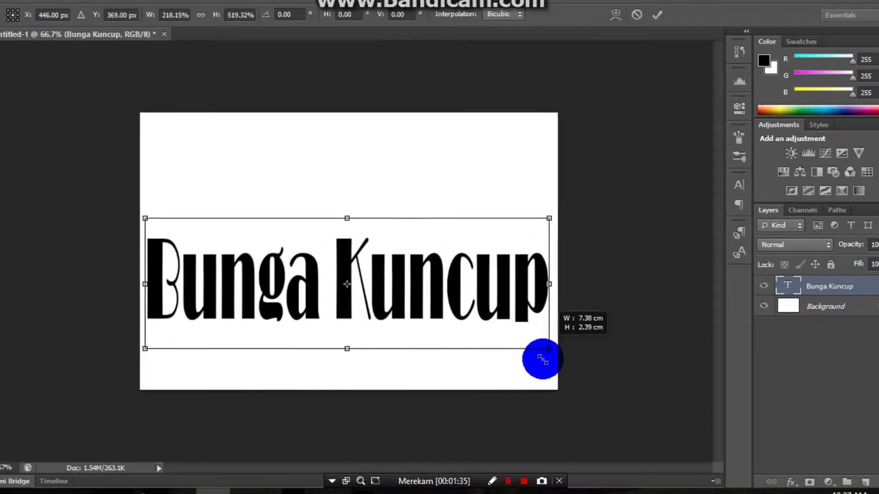
drag(543, 353, 545, 362)
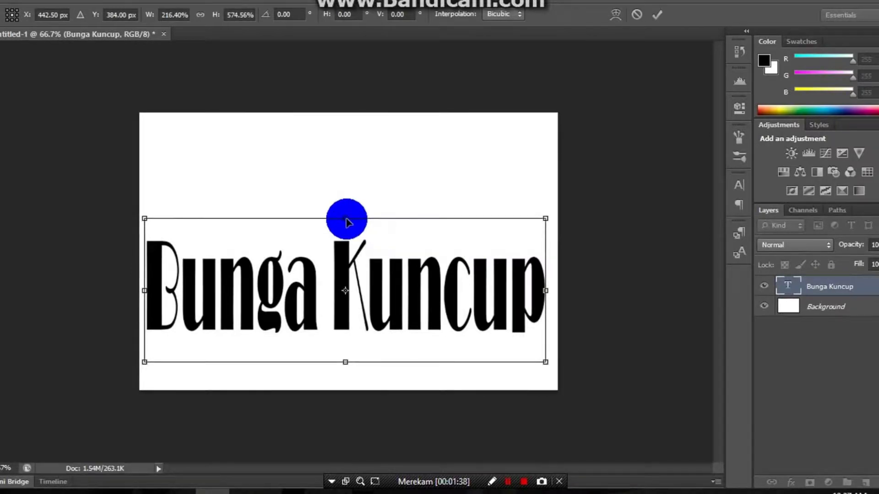
drag(345, 192, 344, 190)
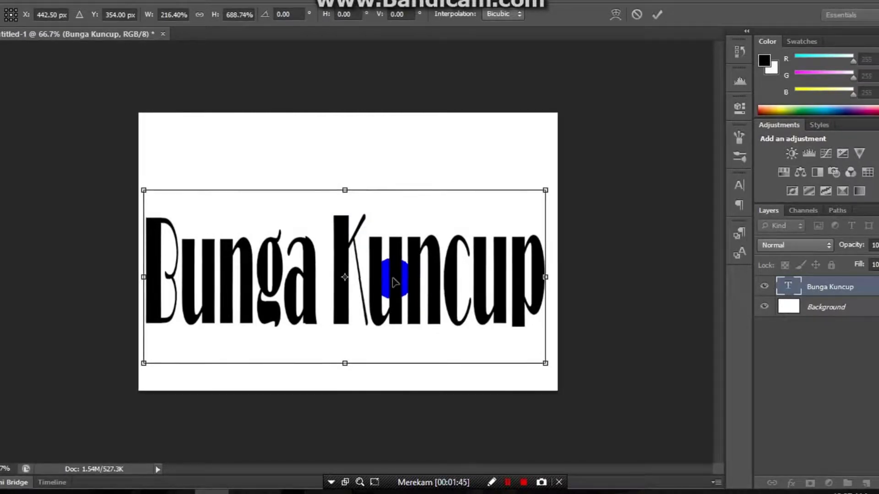
mouse_move(393, 281)
mouse_down()
mouse_move(400, 262)
mouse_move(492, 293)
mouse_up()
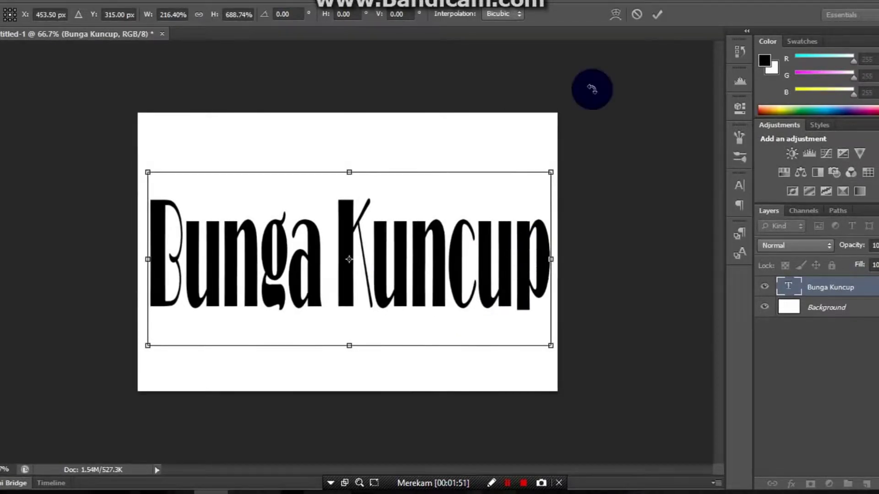
click(655, 15)
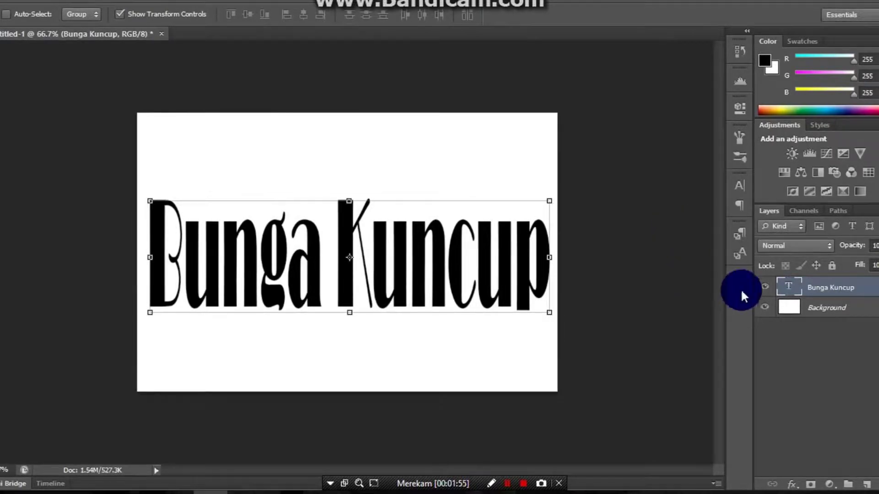
drag(742, 291, 807, 291)
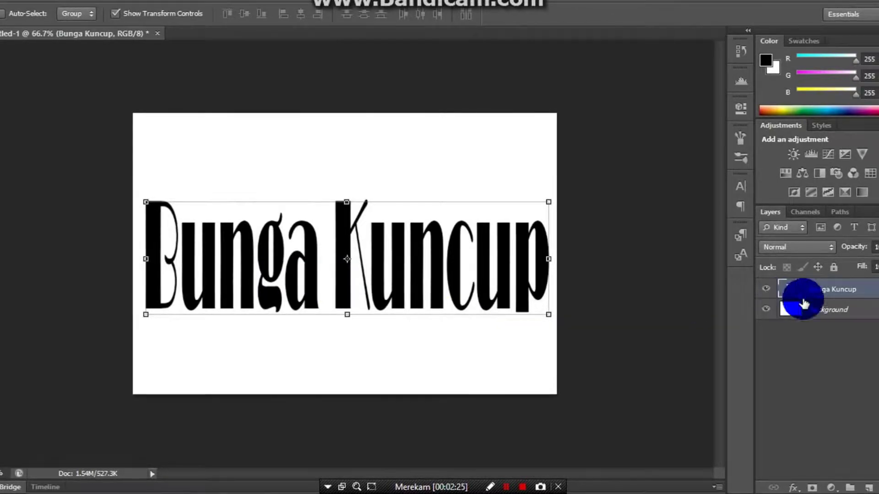
Duplicate the Bunga Kuncup layer, hide the copy, and reselect the original layer.
right_click(832, 295)
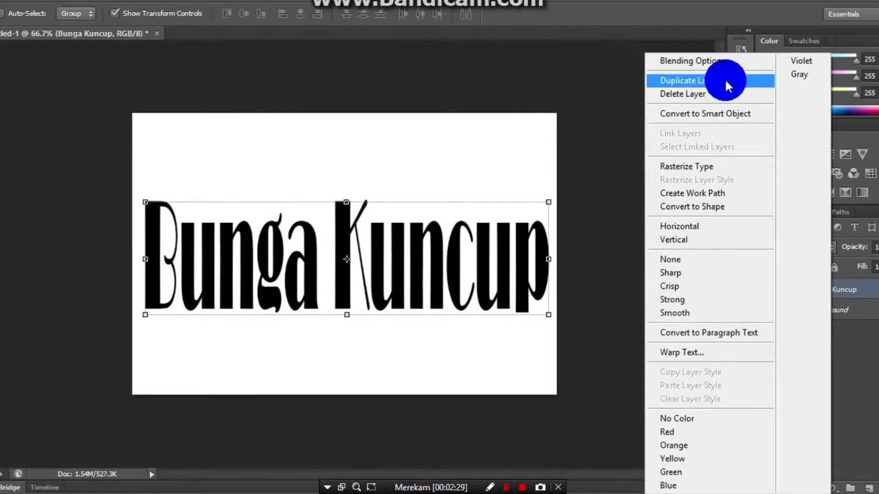
click(727, 85)
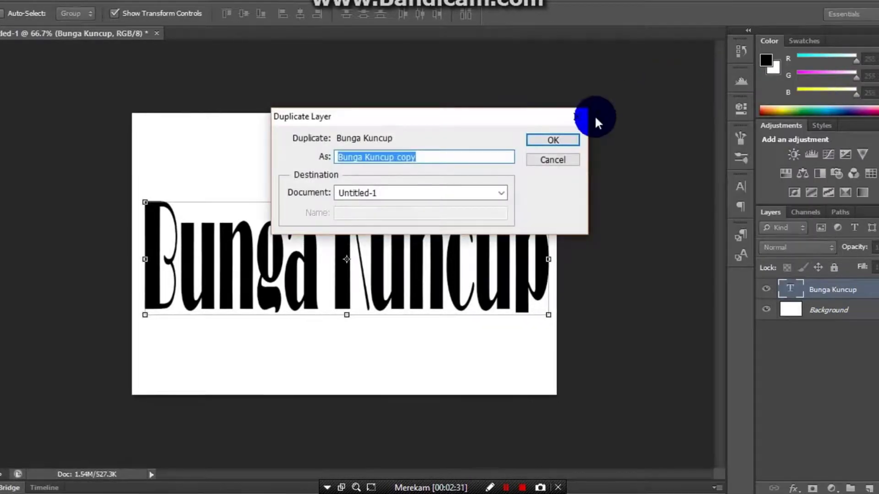
click(557, 142)
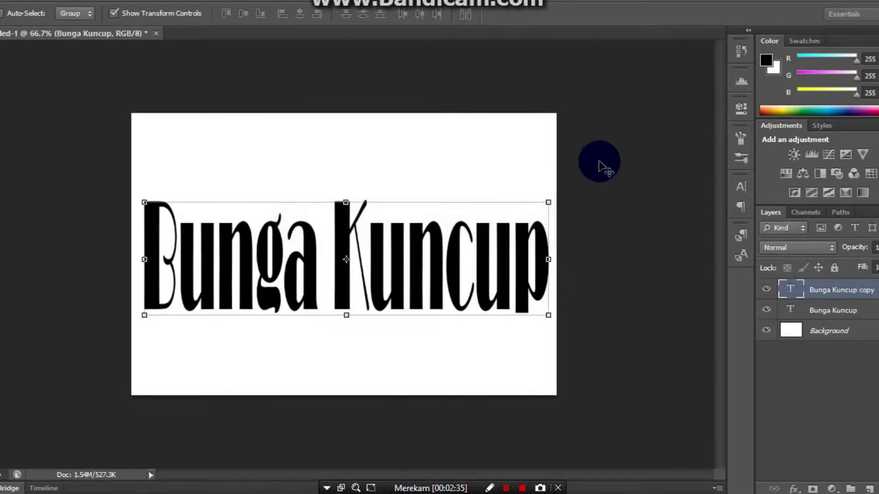
click(767, 290)
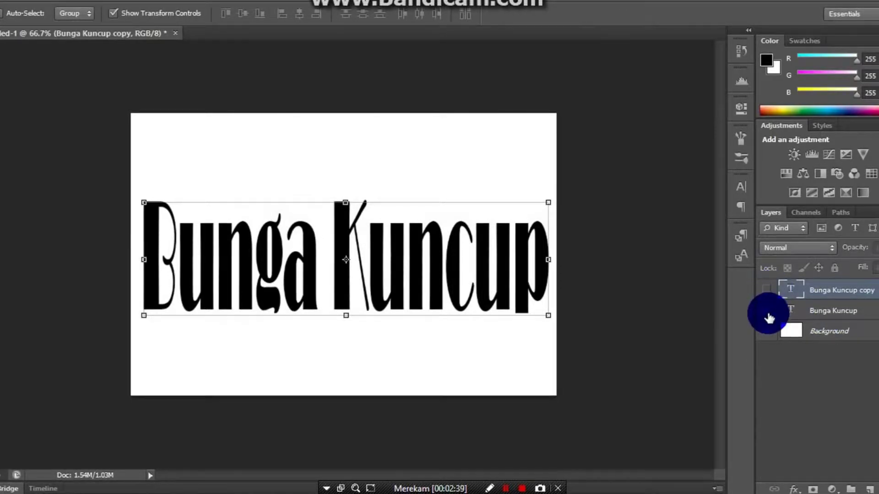
drag(809, 316, 822, 313)
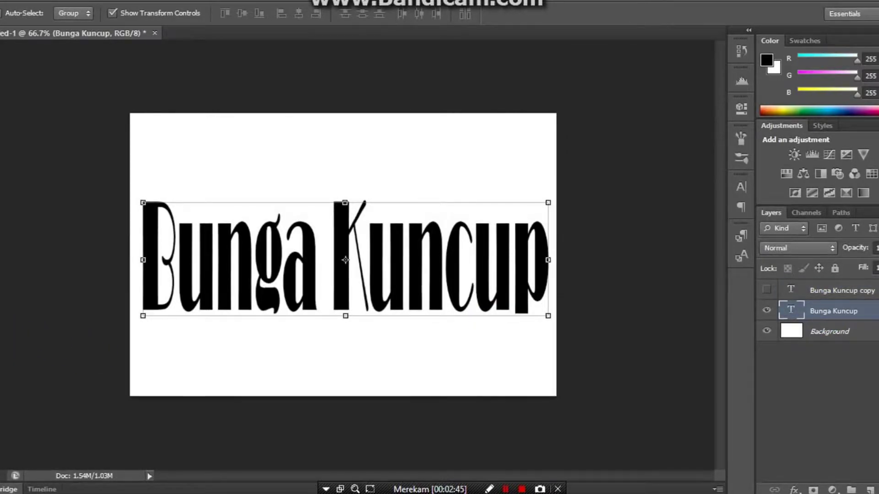
Edit the original text layer so it reads just 'Bunga'.
key(t)
click(313, 300)
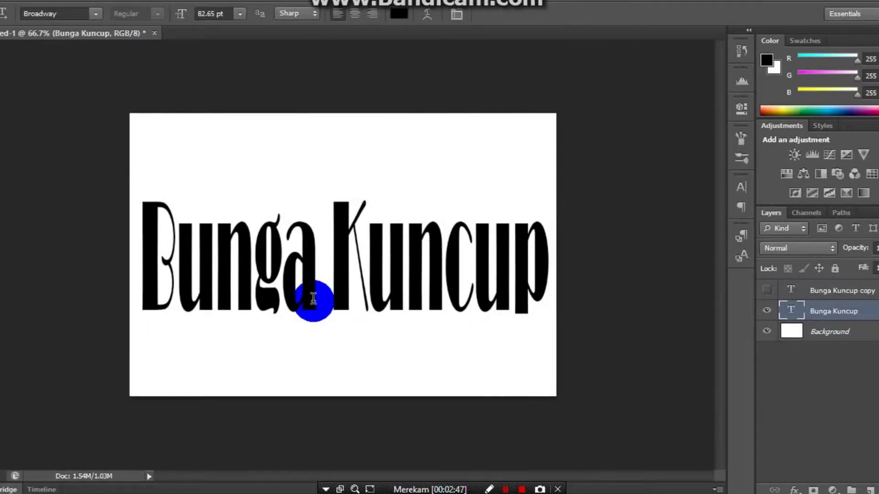
drag(314, 300, 546, 259)
click(547, 260)
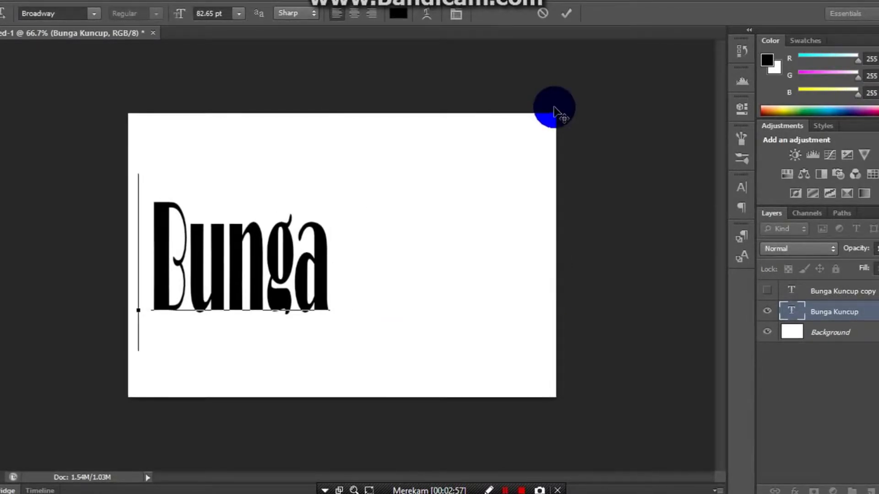
click(568, 16)
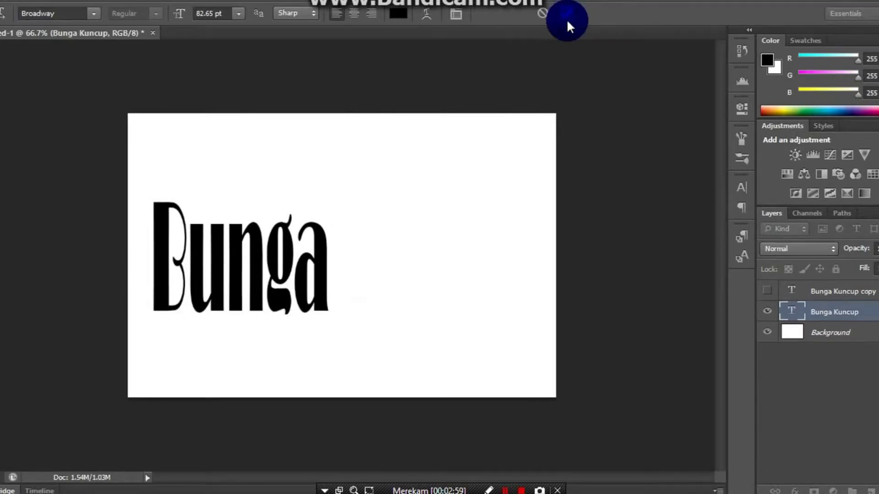
Edit the copy layer to read 'Kuncup', then make the Bunga layer visible again.
click(768, 313)
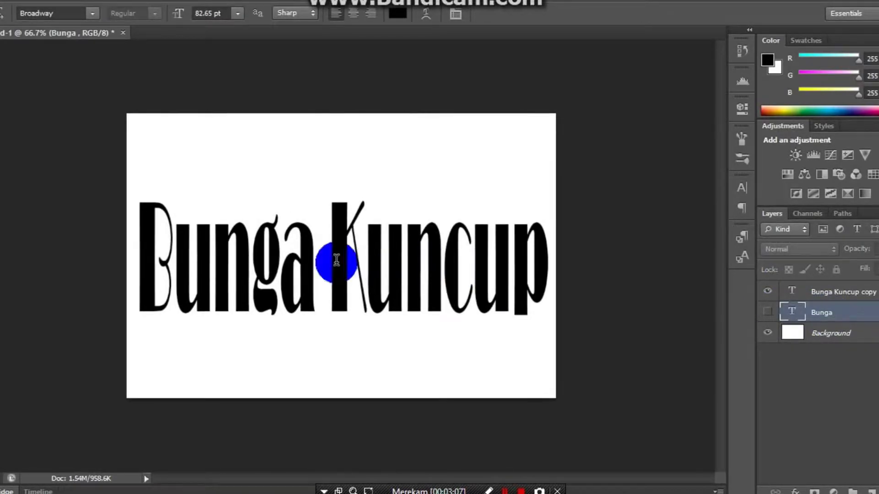
click(314, 261)
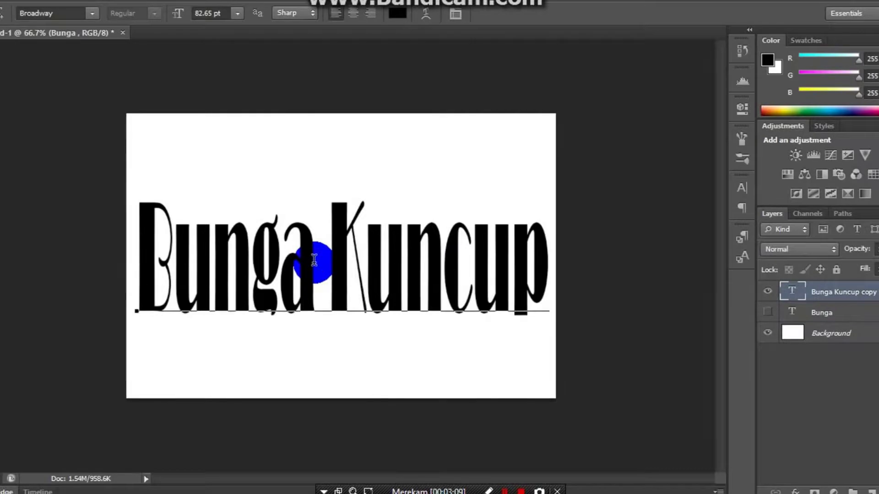
key(Left)
key(Left)
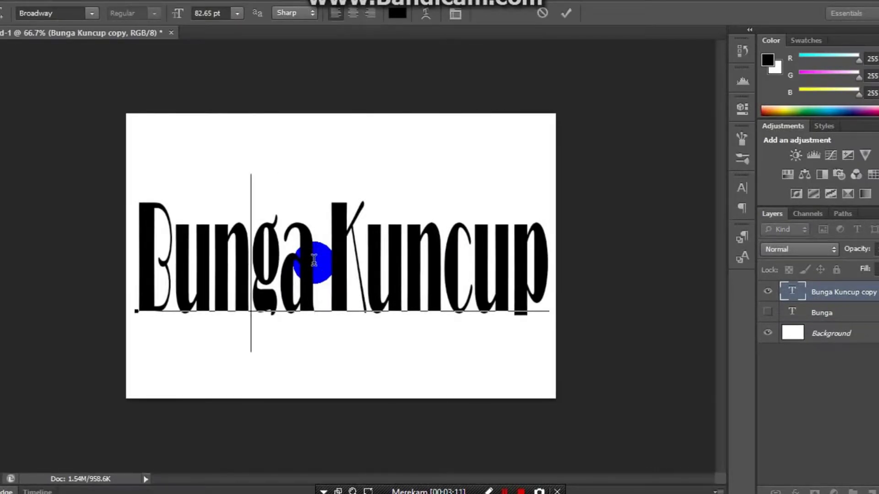
key(Left)
key(Left)
key(Right)
key(Right)
key(Right)
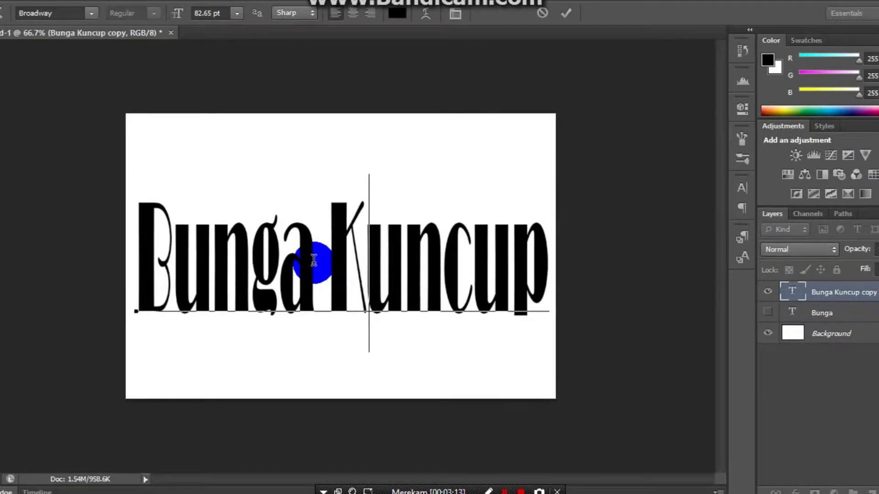
key(BackSpace)
key(BackSpace)
key(BackSpace)
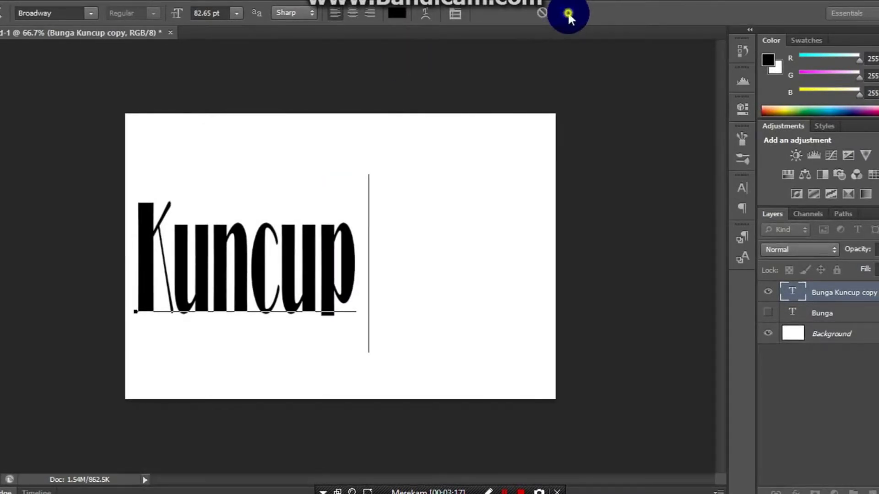
click(650, 151)
click(748, 361)
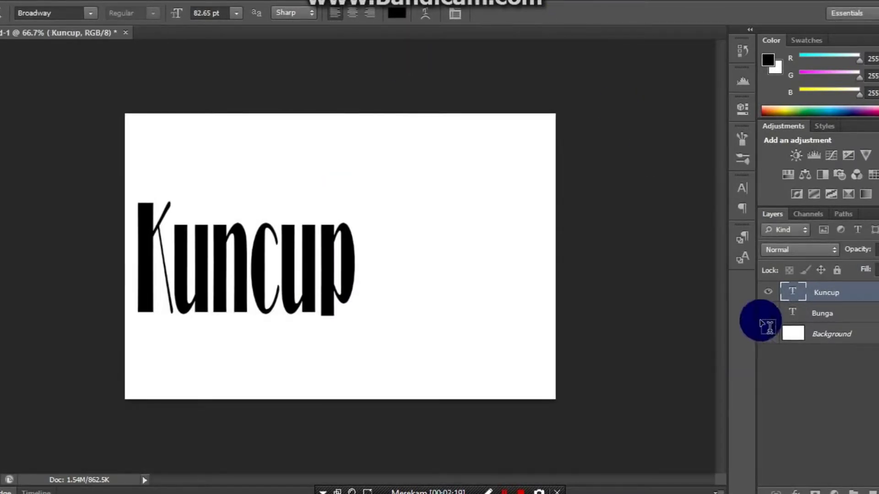
click(769, 315)
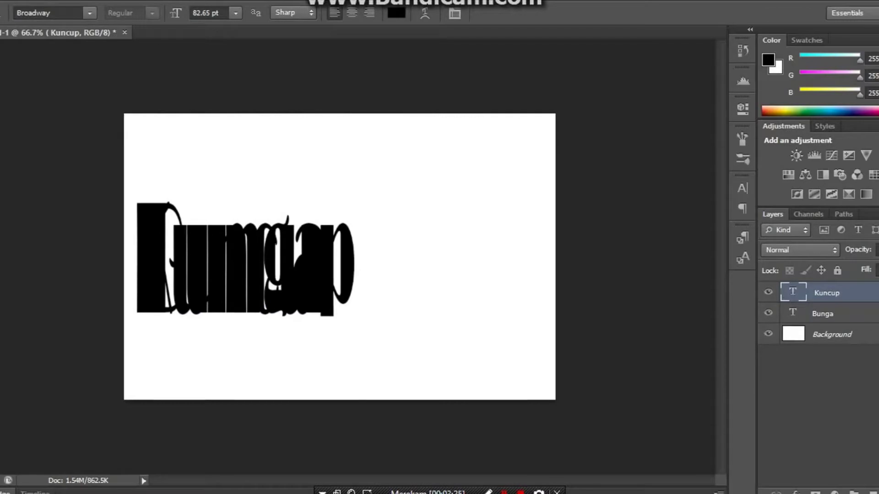
Drag the Kuncup text with the Move tool to sit right of Bunga.
key(v)
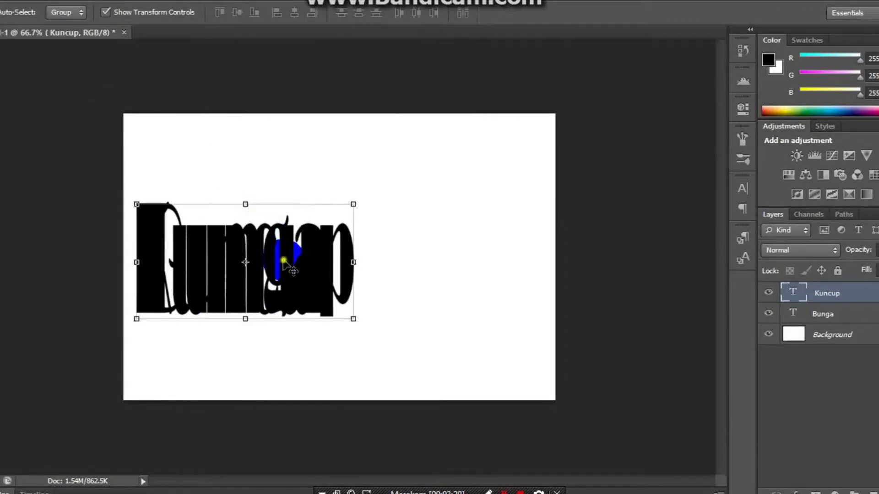
drag(284, 261, 485, 268)
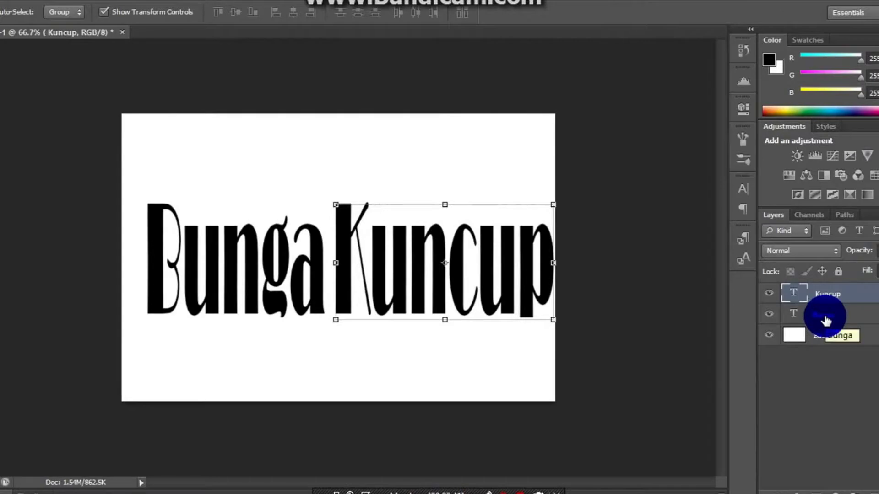
Align Bunga and Kuncup on vertical centers, nudge both up-left, and select Background.
shift+click(827, 316)
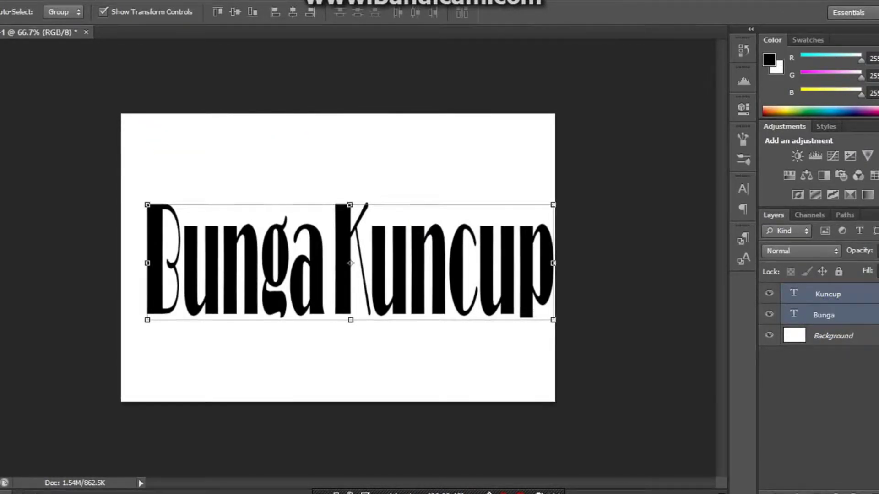
click(234, 13)
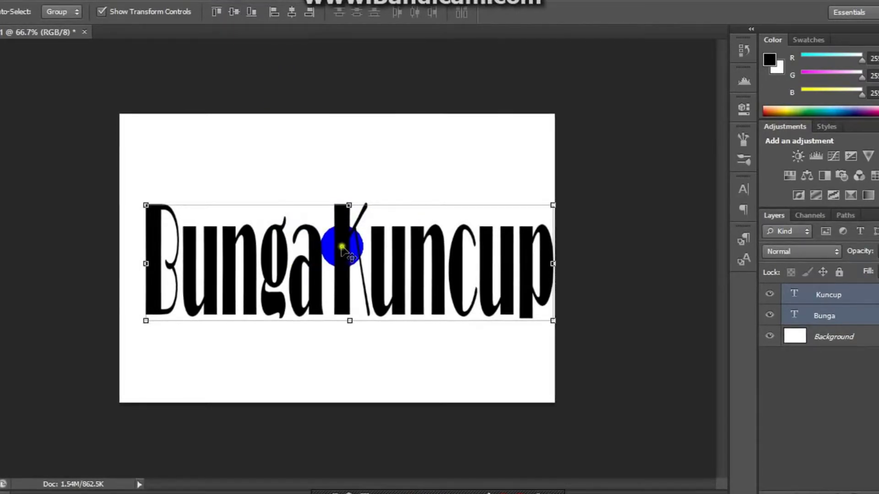
drag(342, 247, 333, 238)
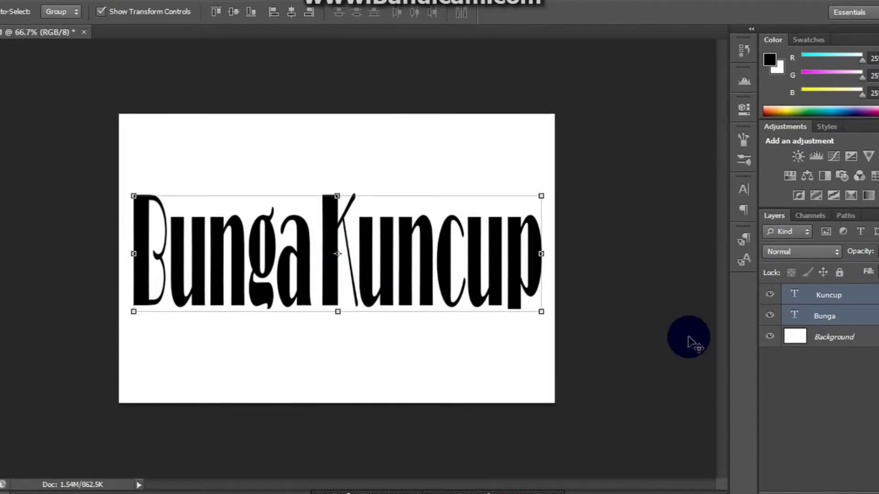
click(844, 342)
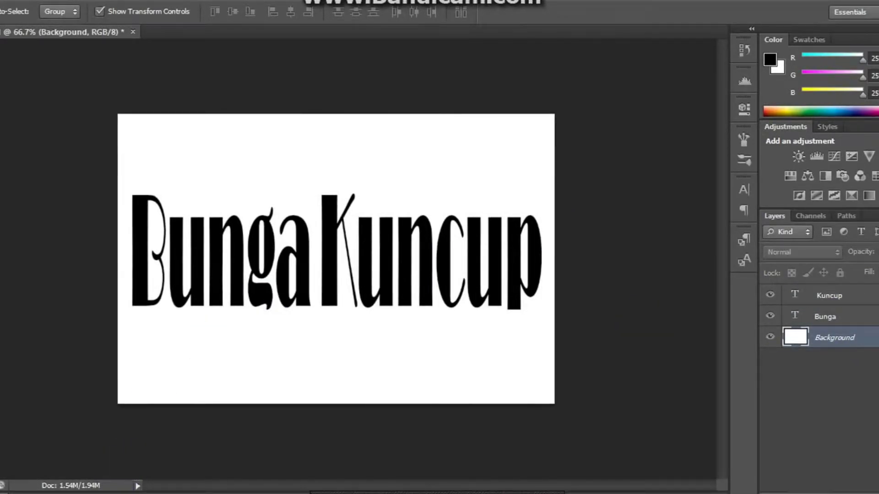
click(110, 492)
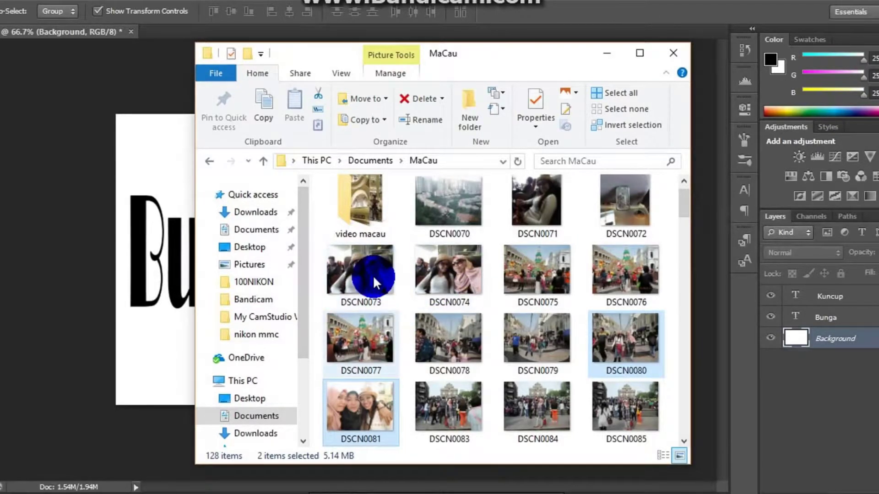
Select DSCN0071 and DSCN0074 in the MaCau folder and drop them into Photoshop.
drag(367, 275, 547, 235)
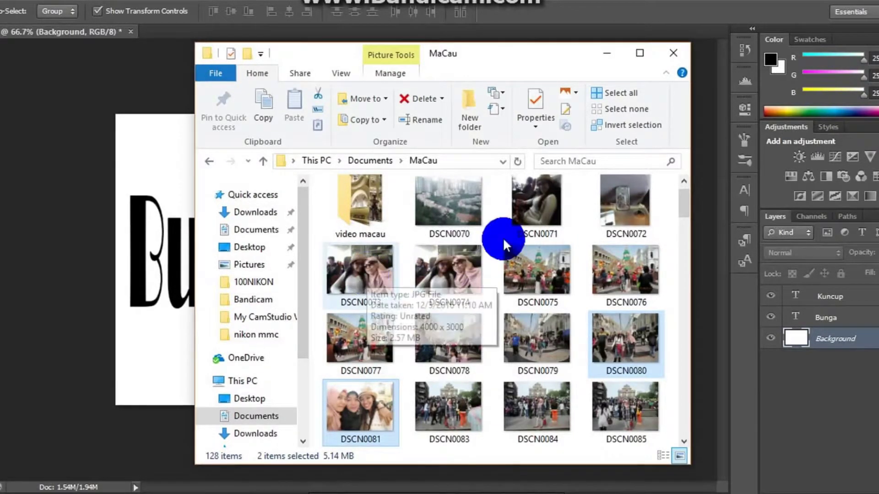
click(540, 202)
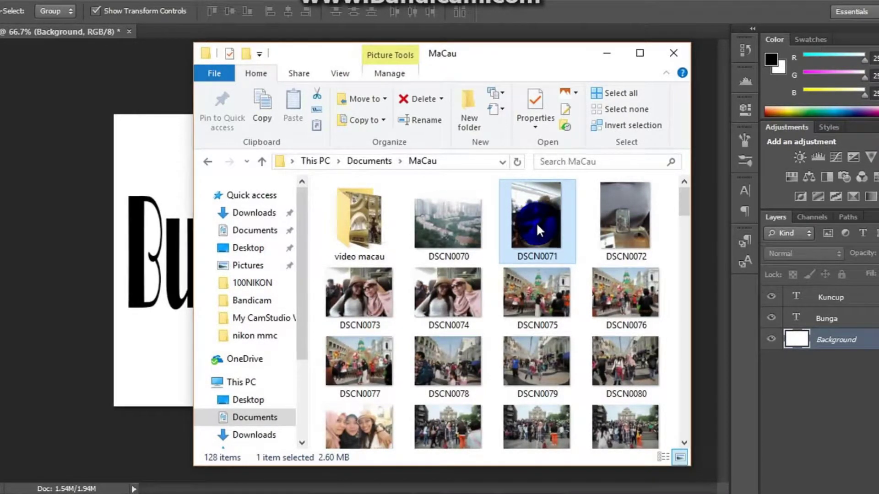
ctrl+click(444, 298)
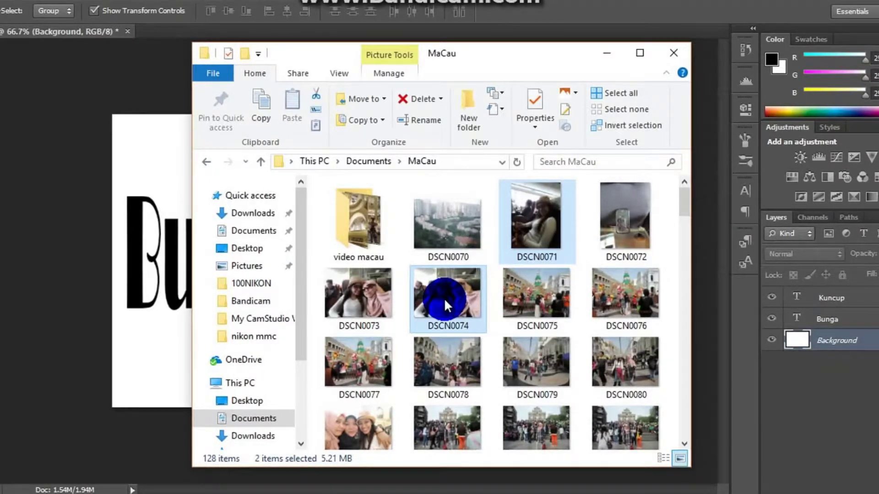
drag(444, 298, 208, 492)
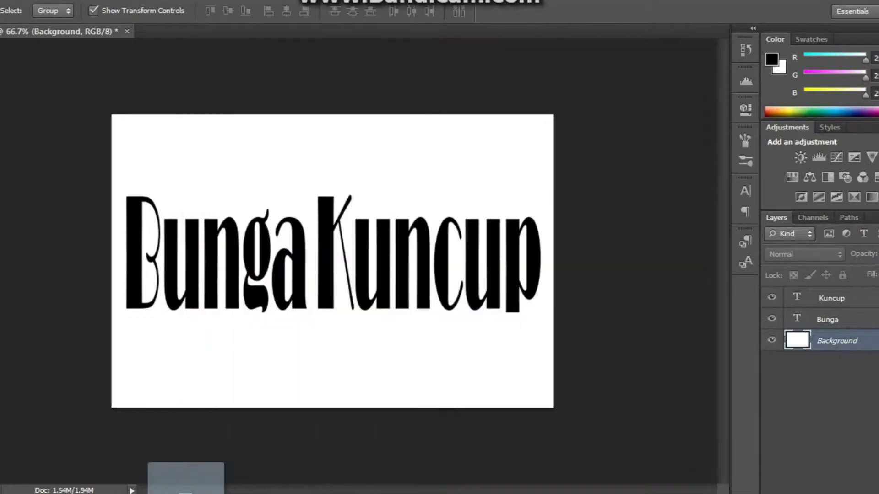
drag(208, 491, 418, 205)
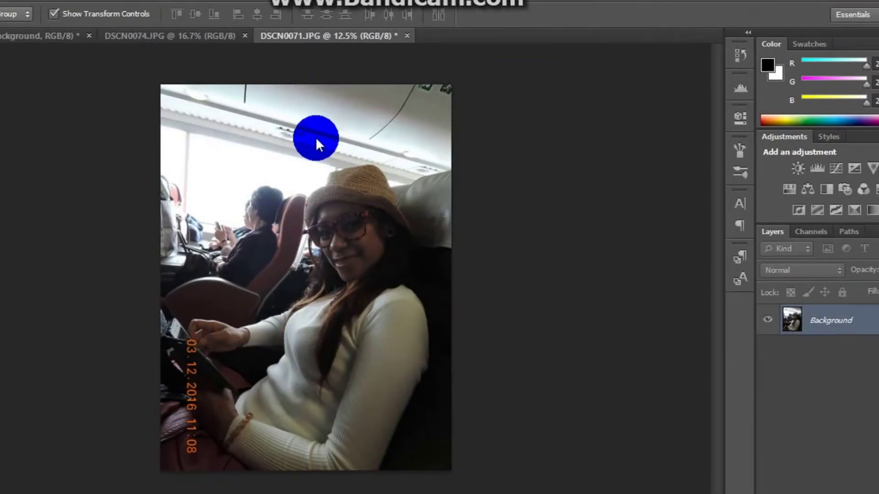
Drag the DSCN0071 photo onto the Bunga Kuncup document's canvas.
mouse_move(315, 137)
mouse_down()
mouse_move(251, 45)
mouse_move(374, 57)
mouse_move(274, 33)
mouse_up()
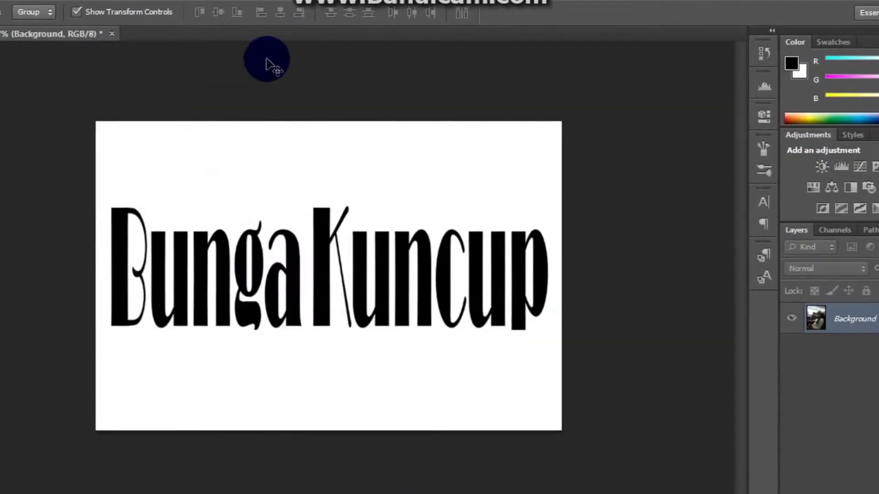
drag(273, 33, 251, 406)
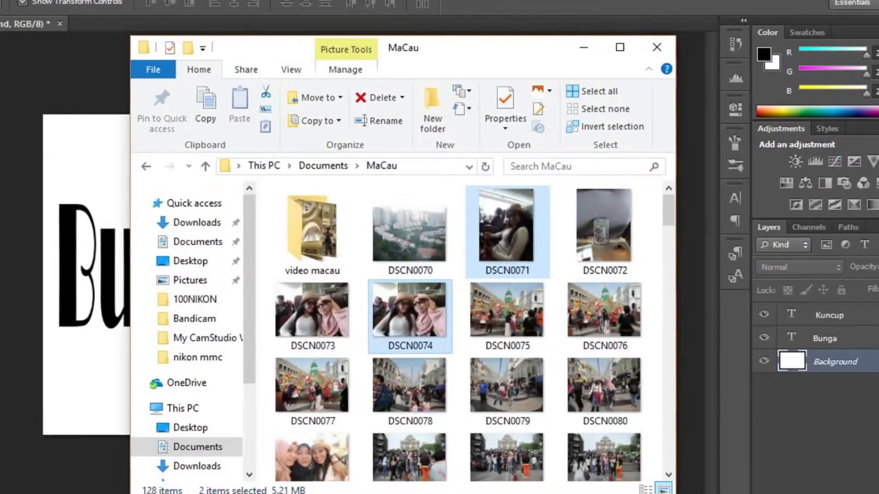
From the Desktop catering folder, drag 20140302_181744 and 20150412_194302 into Photoshop.
click(212, 354)
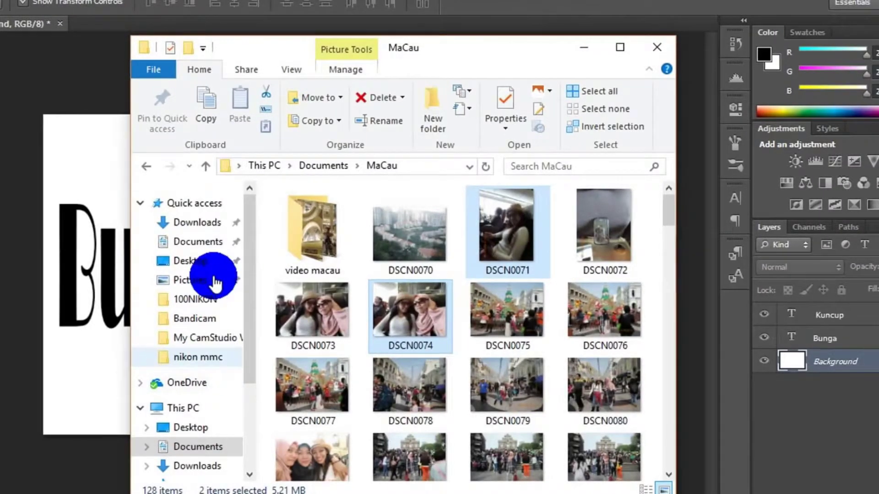
click(192, 427)
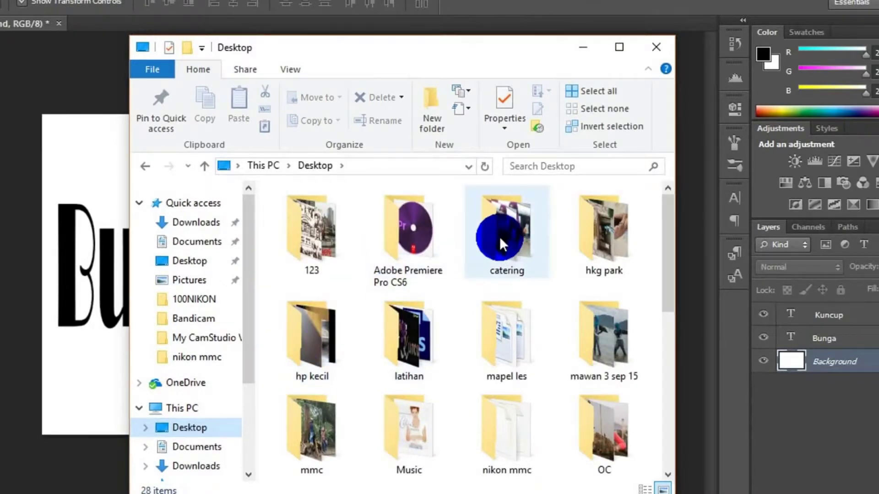
double_click(499, 237)
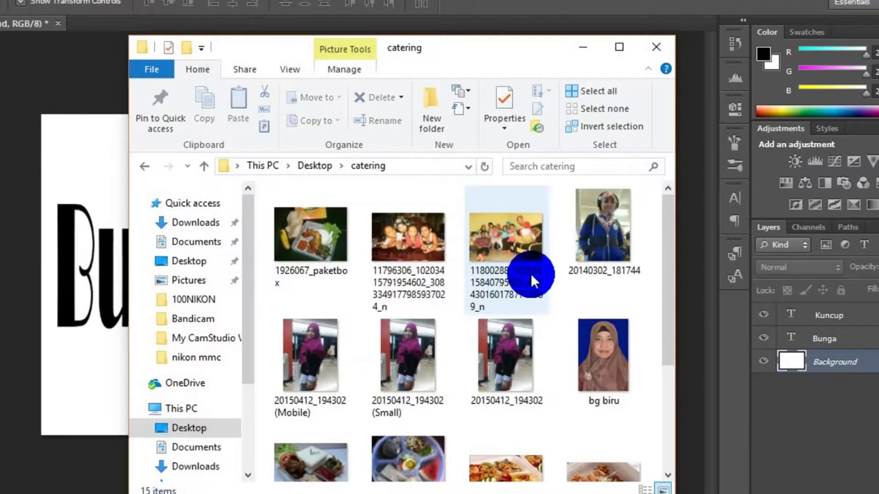
click(610, 227)
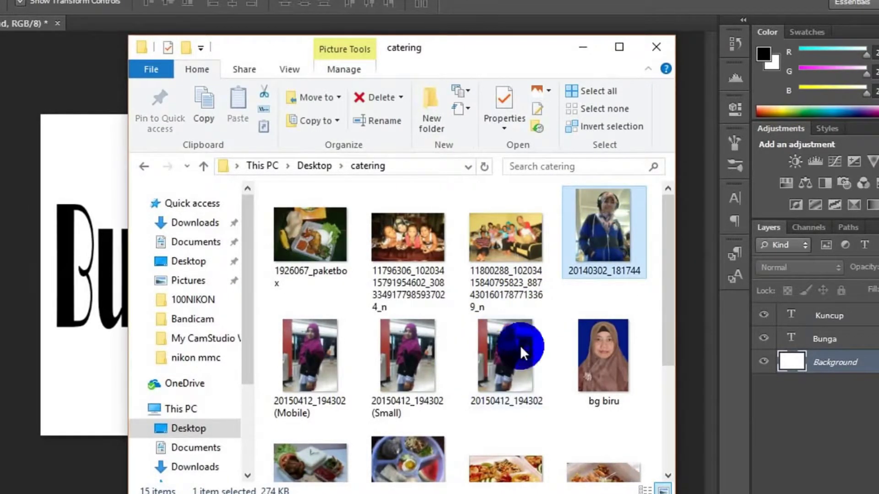
click(506, 348)
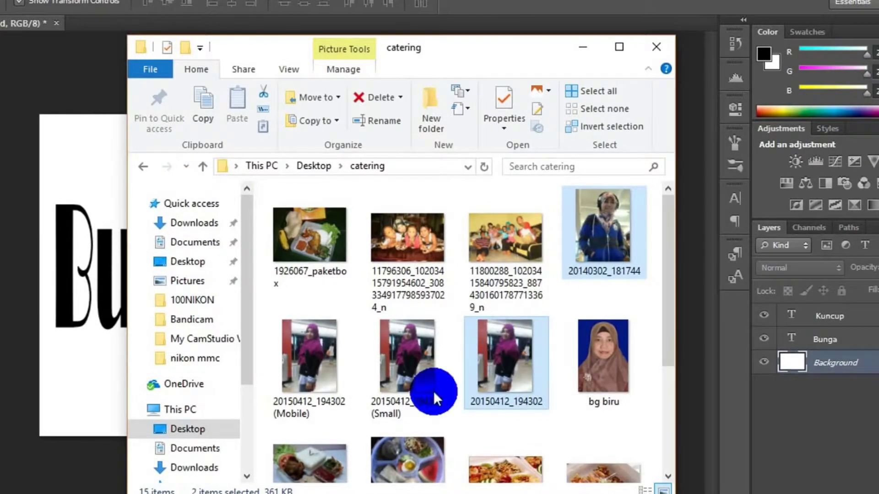
mouse_move(507, 351)
mouse_down()
mouse_move(375, 460)
mouse_move(537, 173)
mouse_up()
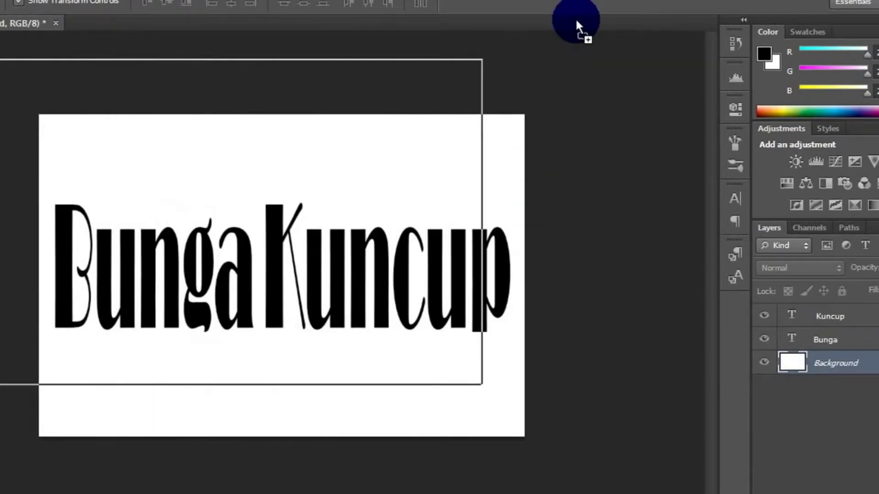
drag(576, 21, 575, 4)
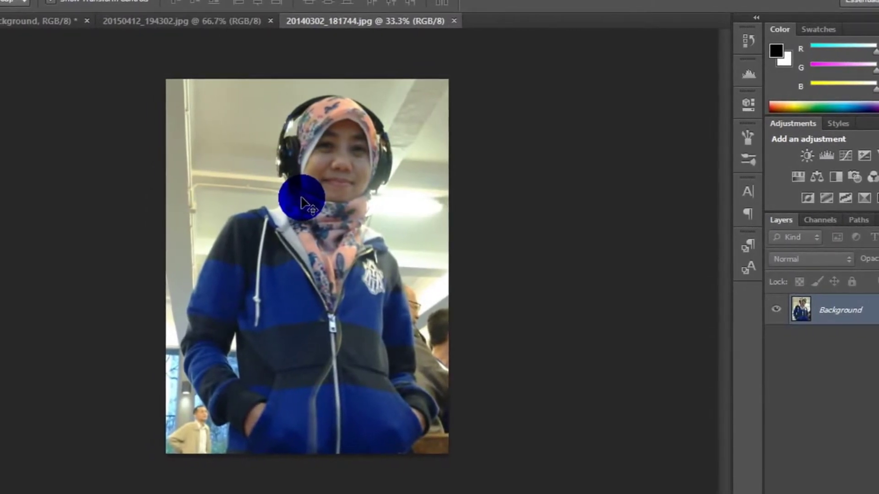
Drag the 20140302_181744 blue-hoodie photo onto the Bunga Kuncup canvas as a new layer.
drag(301, 202, 52, 29)
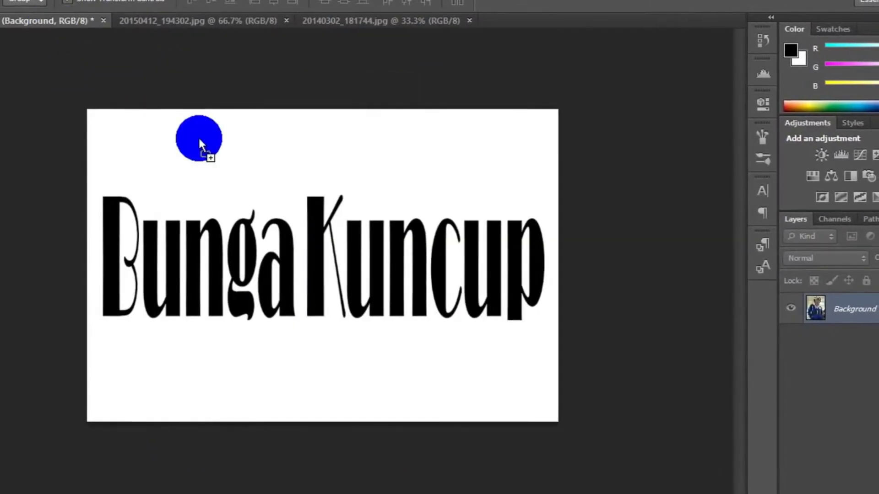
drag(52, 29, 307, 163)
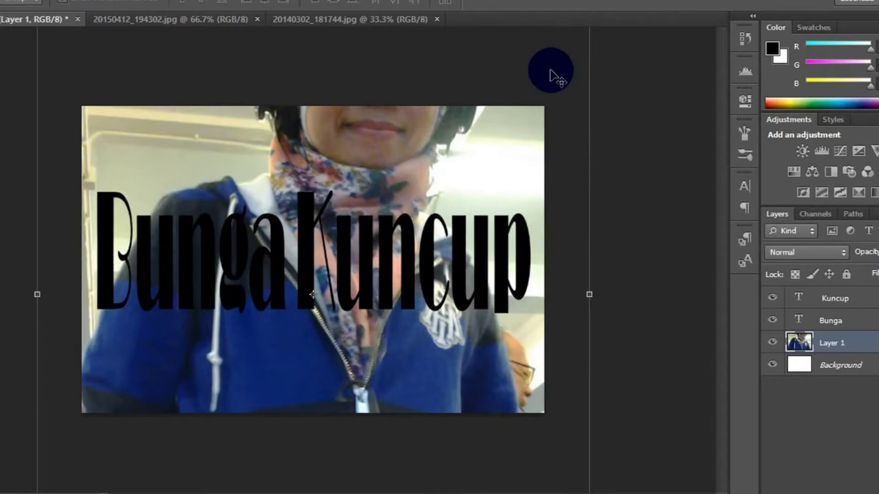
Lower Layer 1 and scale the blue-hoodie photo down from its corner.
drag(555, 143, 563, 259)
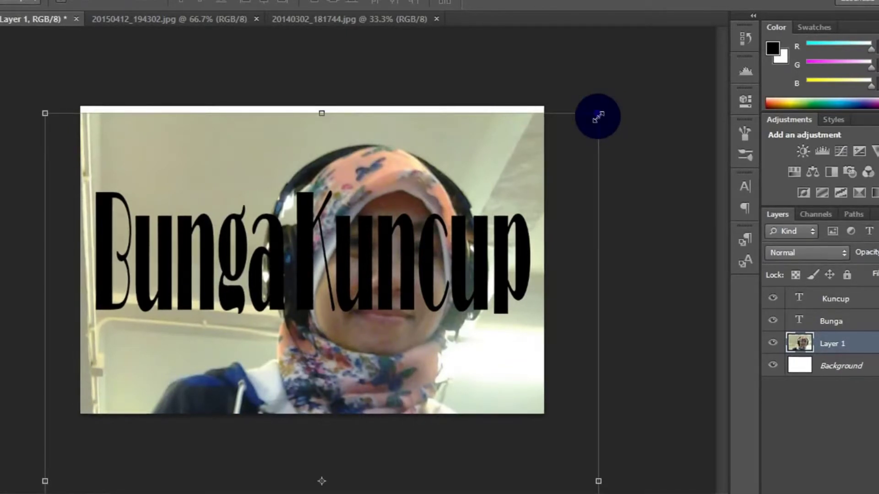
mouse_move(599, 115)
mouse_down()
mouse_move(452, 280)
mouse_move(461, 281)
mouse_move(369, 357)
mouse_move(263, 414)
mouse_move(232, 442)
mouse_up()
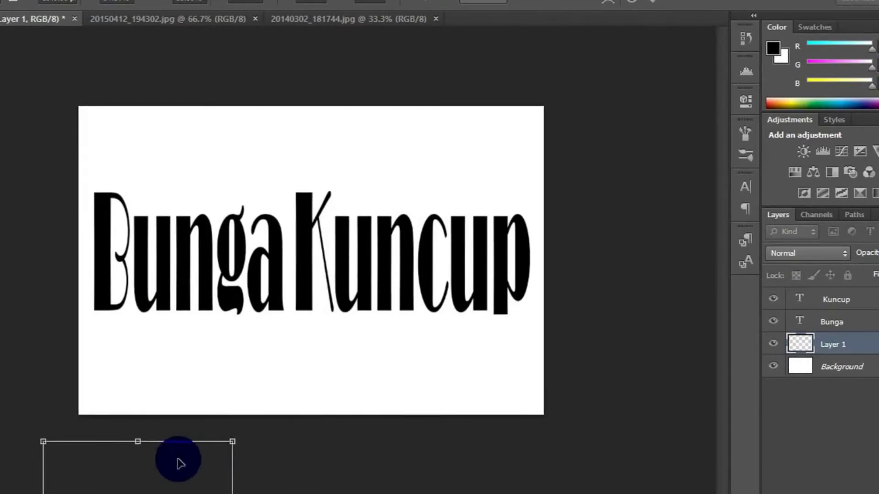
Shorten the shrunken blue-hoodie photo and place it behind the word Bunga, committing the transform.
mouse_move(179, 461)
mouse_down()
mouse_move(226, 245)
mouse_move(250, 210)
mouse_move(249, 200)
mouse_move(229, 206)
mouse_move(187, 179)
mouse_up()
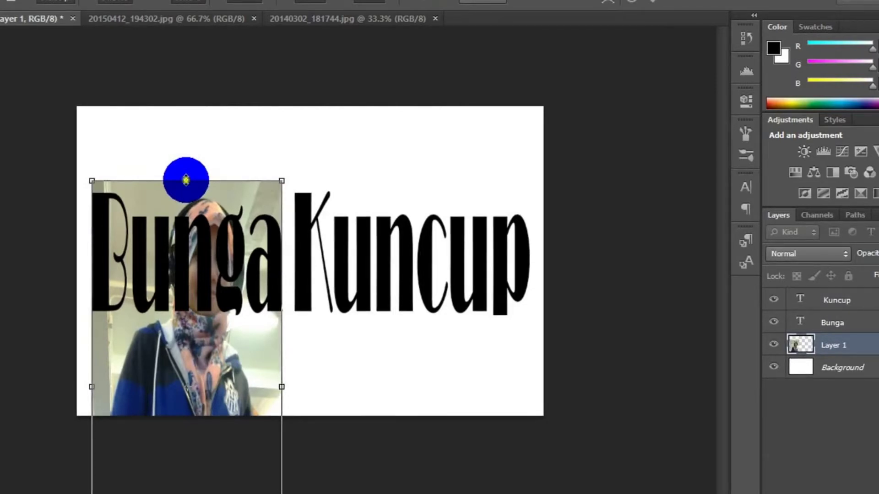
mouse_move(186, 180)
mouse_down()
mouse_move(189, 206)
mouse_move(202, 217)
mouse_move(183, 326)
mouse_up()
drag(183, 336, 193, 348)
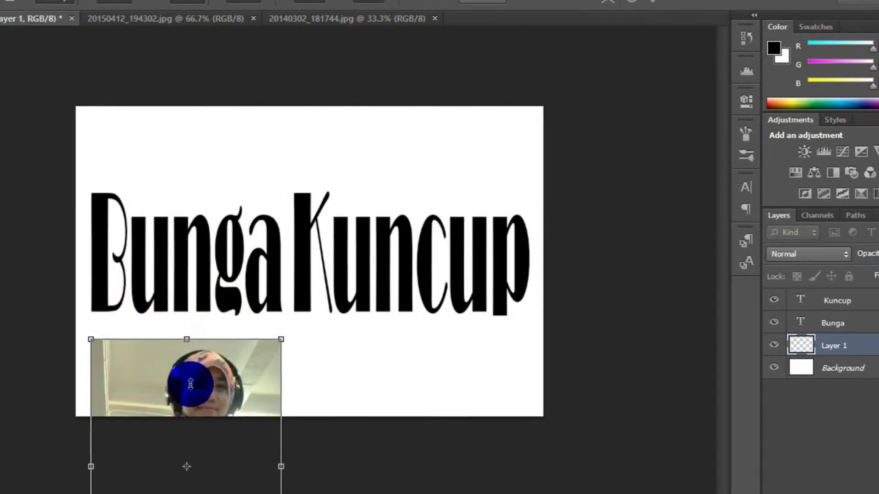
drag(202, 380, 204, 241)
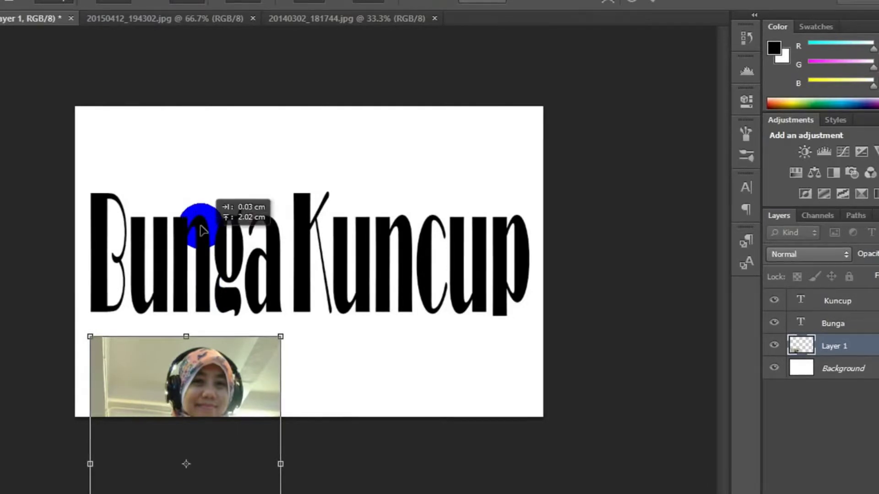
drag(204, 239, 202, 216)
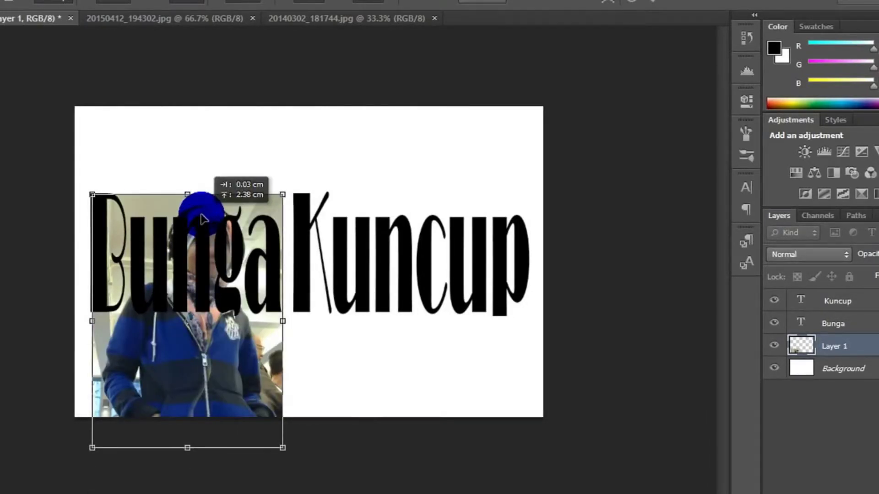
drag(202, 219, 196, 243)
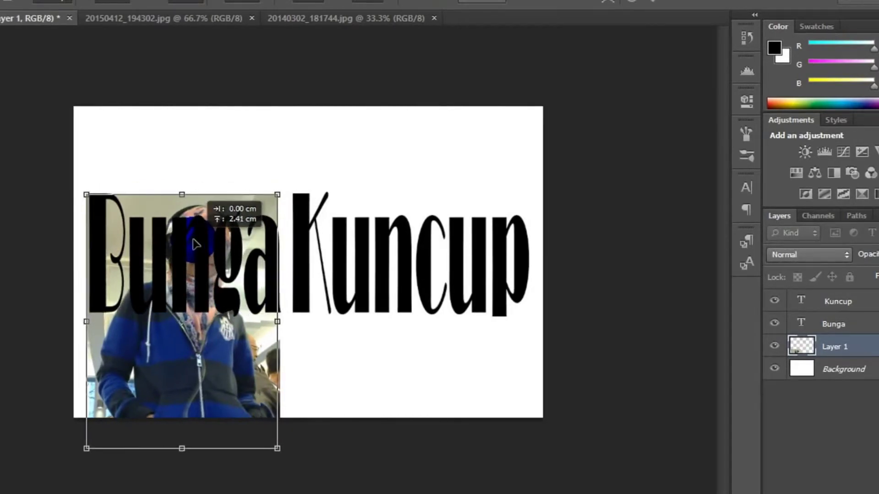
drag(196, 243, 194, 246)
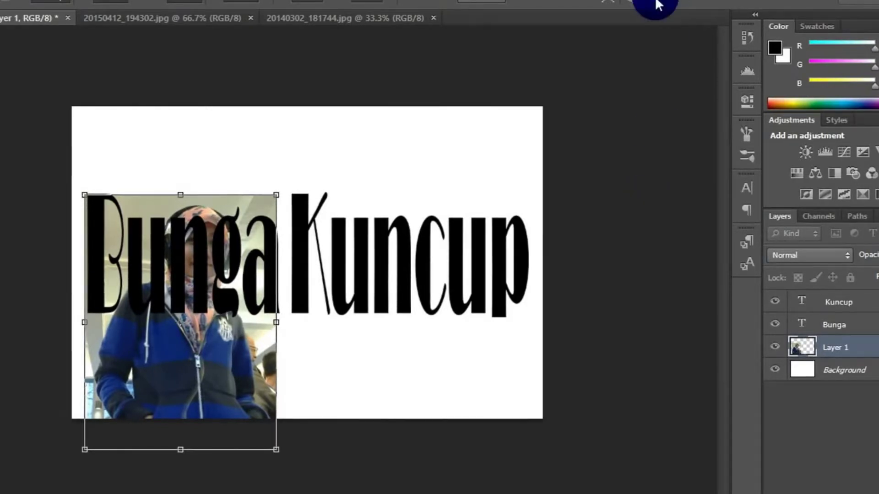
click(667, 110)
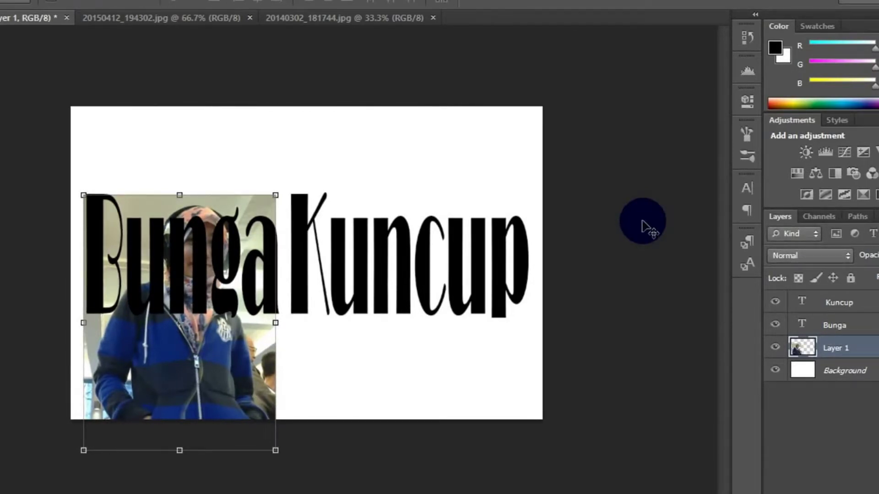
Move Layer 1 above Bunga, clip it into that text, and nudge it right.
right_click(775, 348)
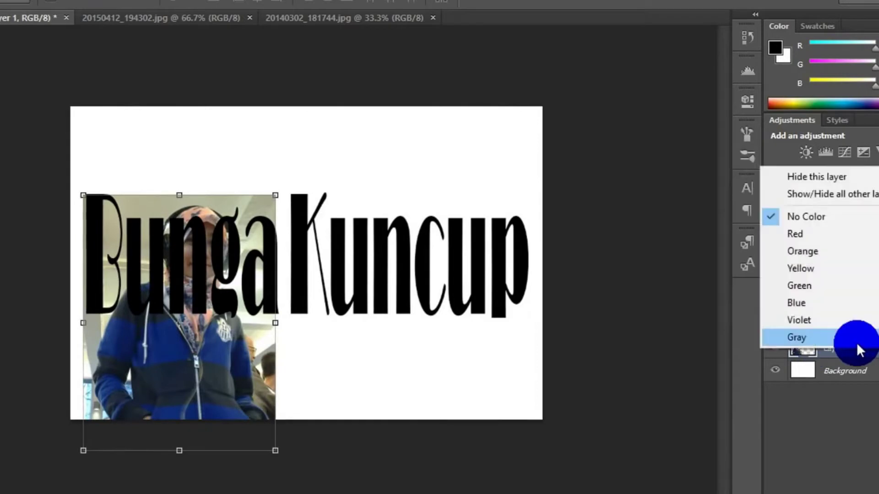
click(673, 367)
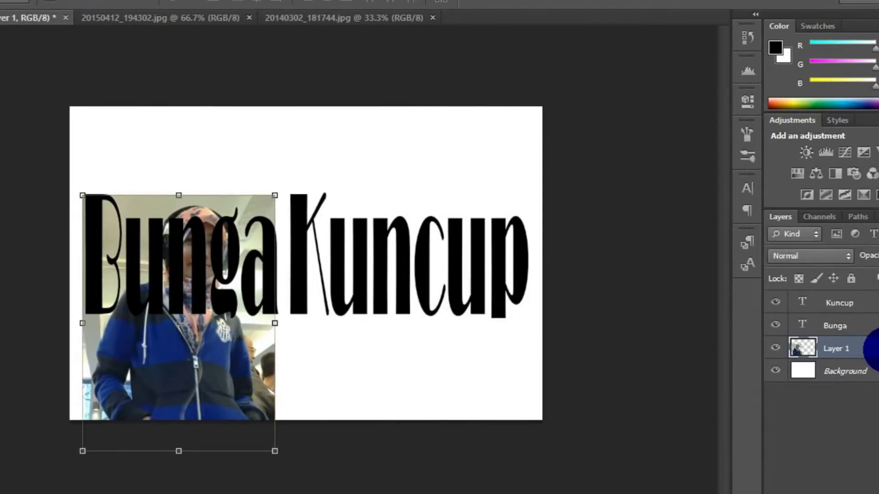
drag(875, 350, 874, 325)
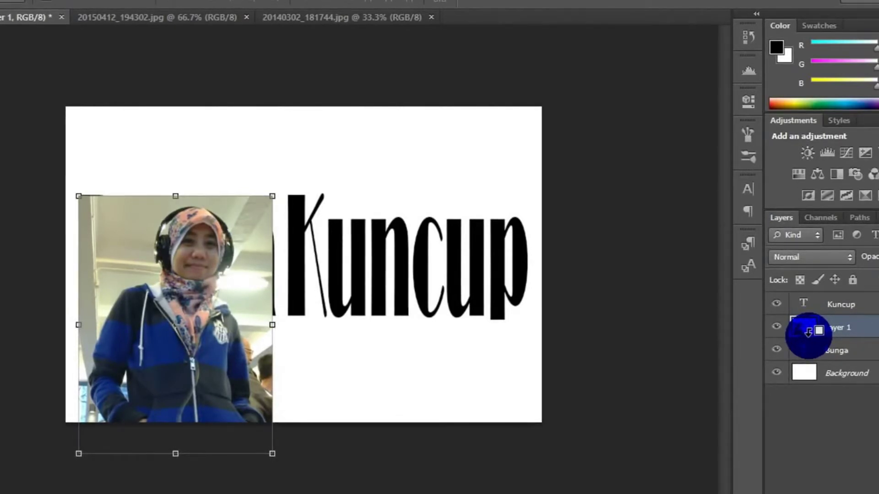
alt+click(808, 333)
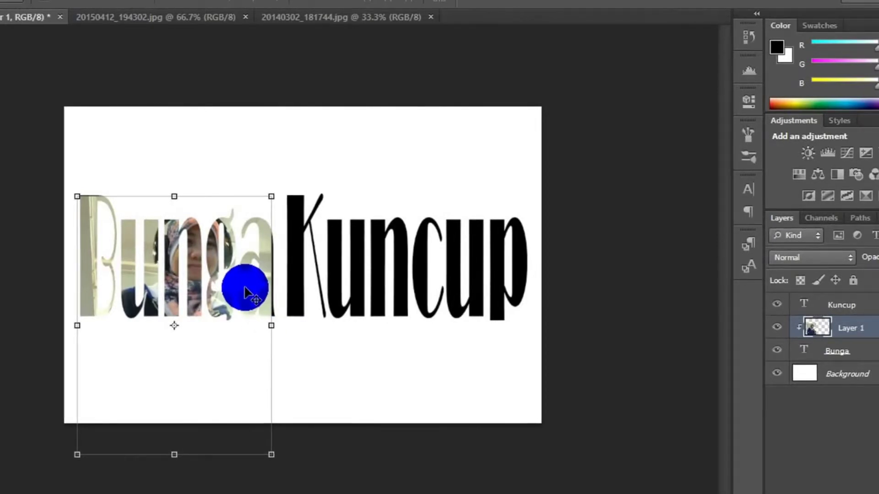
key(Right)
key(Right)
key(Right)
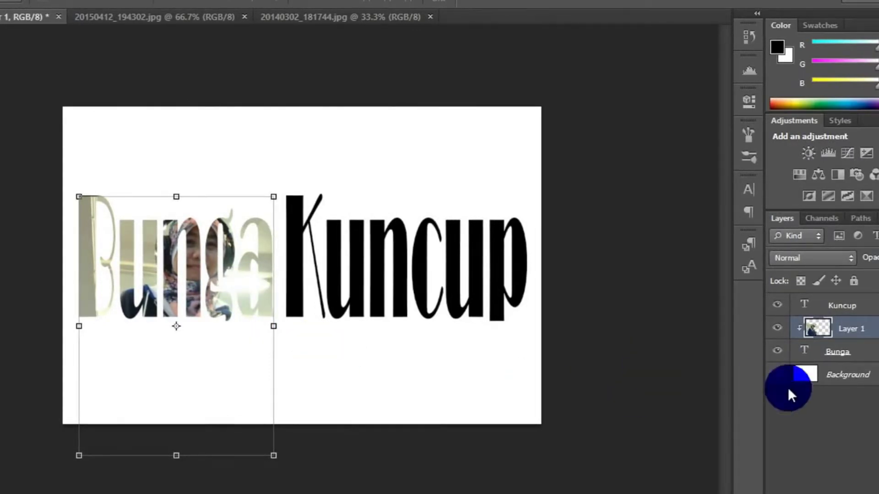
Bring the 20150412_194302 purple-headscarf photo in as Layer 2 at the top of the stack.
click(832, 379)
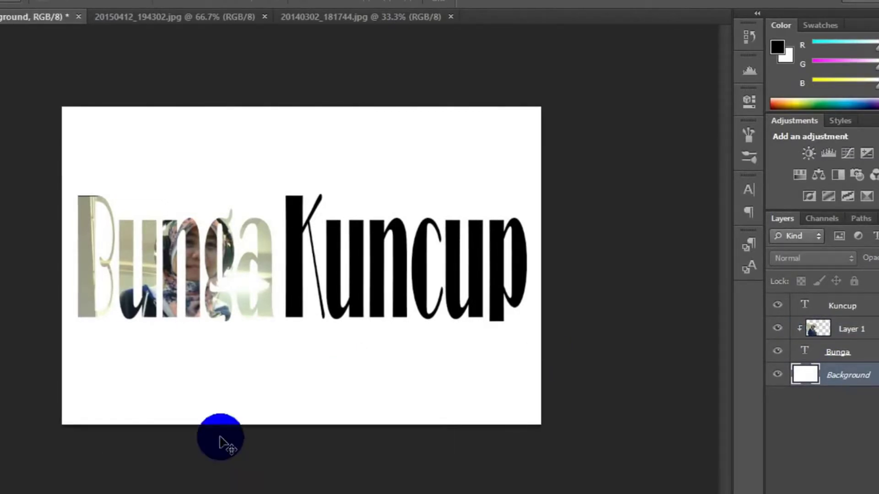
click(229, 20)
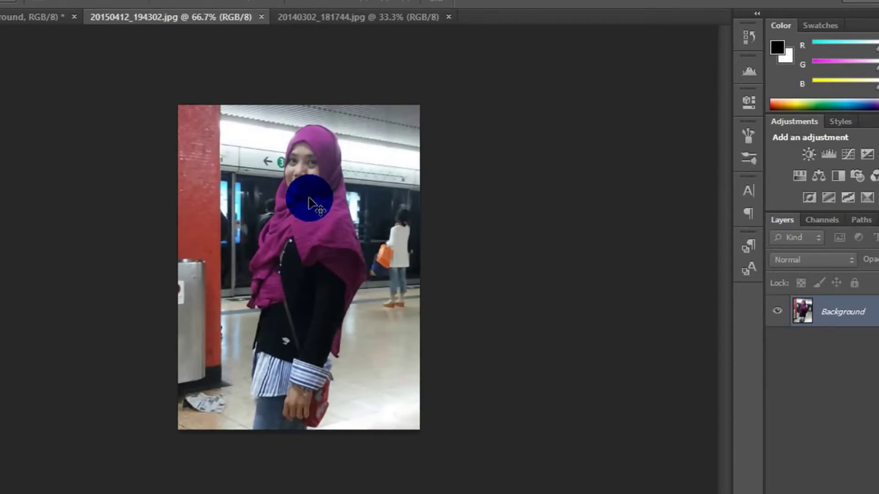
mouse_move(309, 201)
mouse_down()
mouse_move(10, 20)
mouse_move(361, 68)
mouse_move(377, 158)
mouse_up()
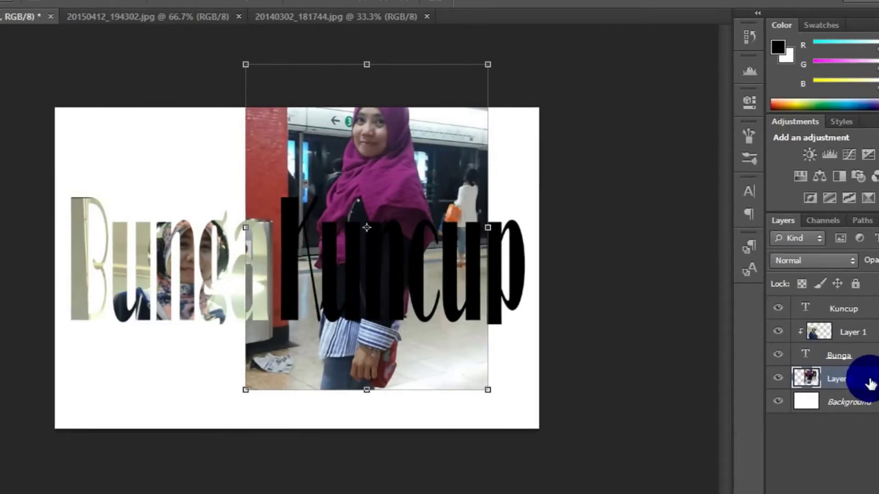
drag(869, 383, 866, 302)
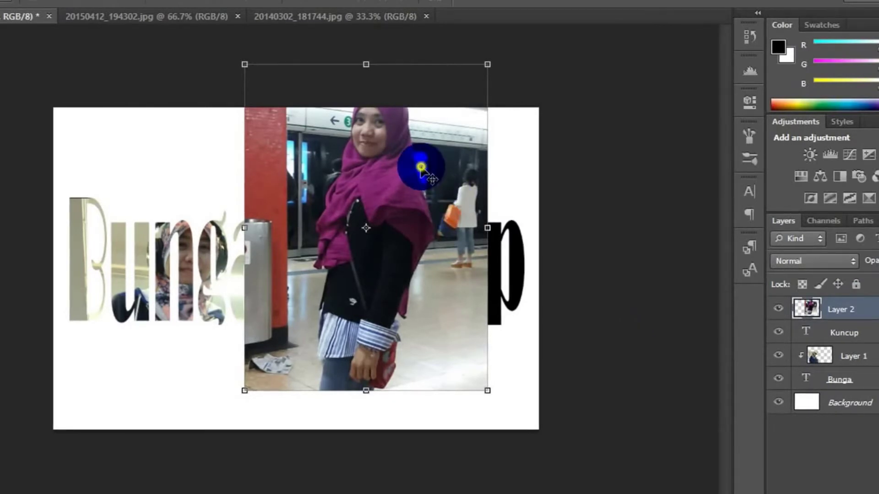
Shift the purple-headscarf photo down, clip it into Kuncup, and create Group 1.
mouse_move(455, 212)
mouse_down()
mouse_move(474, 267)
mouse_move(451, 288)
mouse_move(456, 299)
mouse_up()
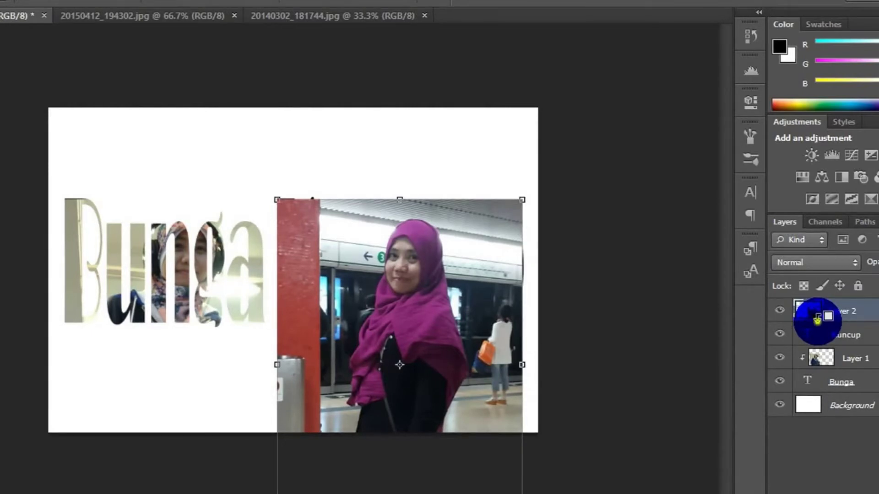
alt+click(817, 319)
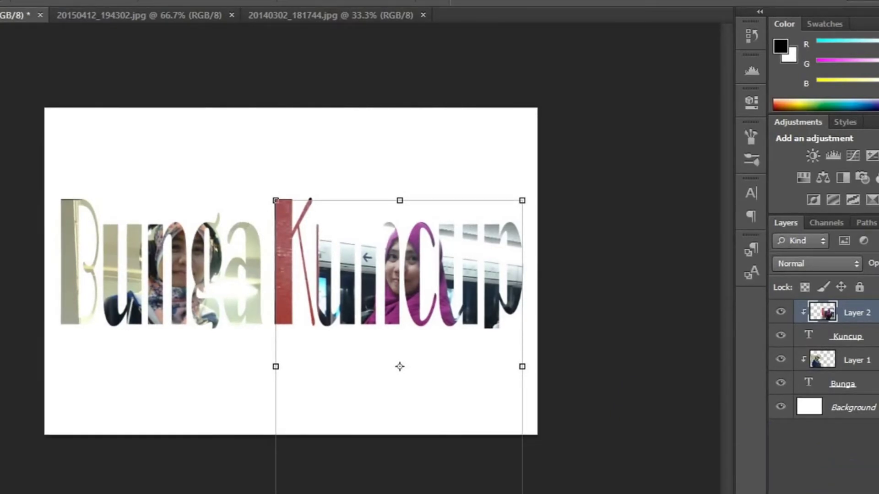
key(ctrl+g)
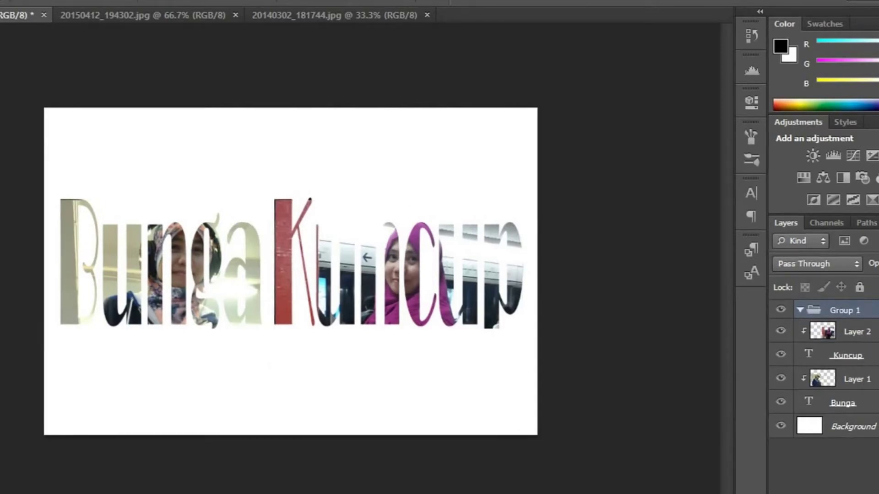
Select Layer 2, Kuncup, Layer 1 and Bunga and move them into Group 1.
click(860, 336)
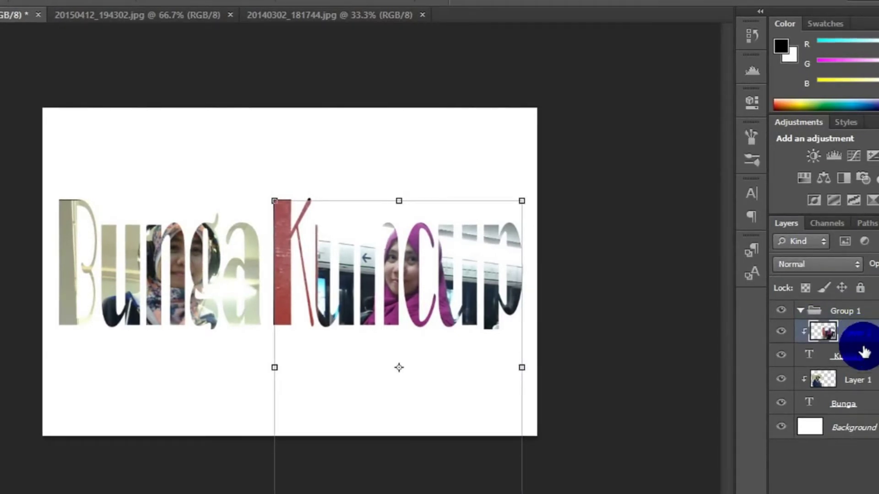
shift+click(863, 355)
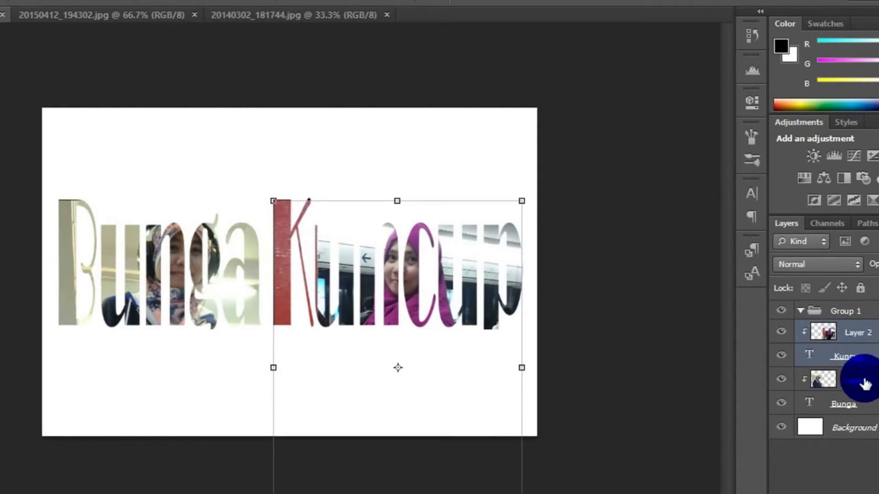
shift+click(861, 381)
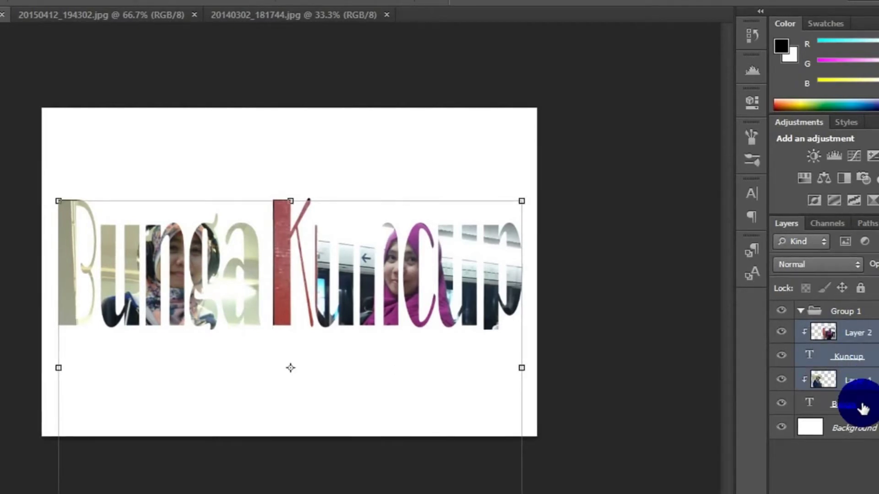
shift+click(860, 404)
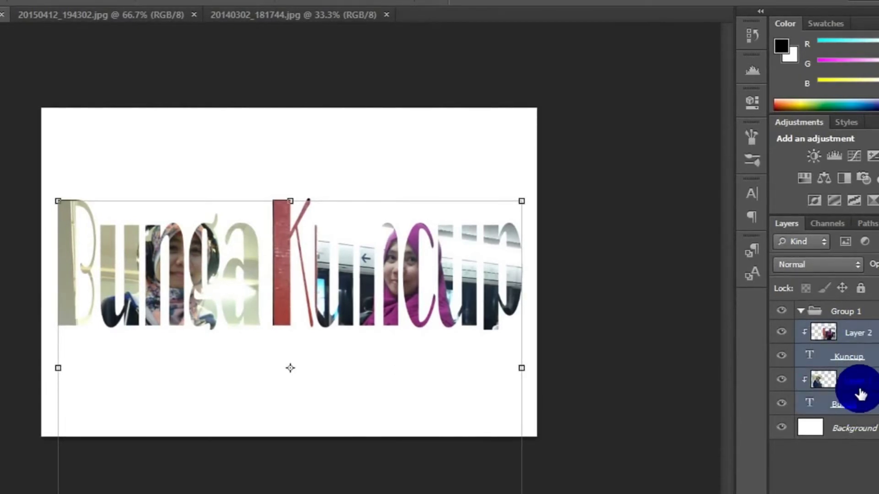
drag(867, 340, 863, 305)
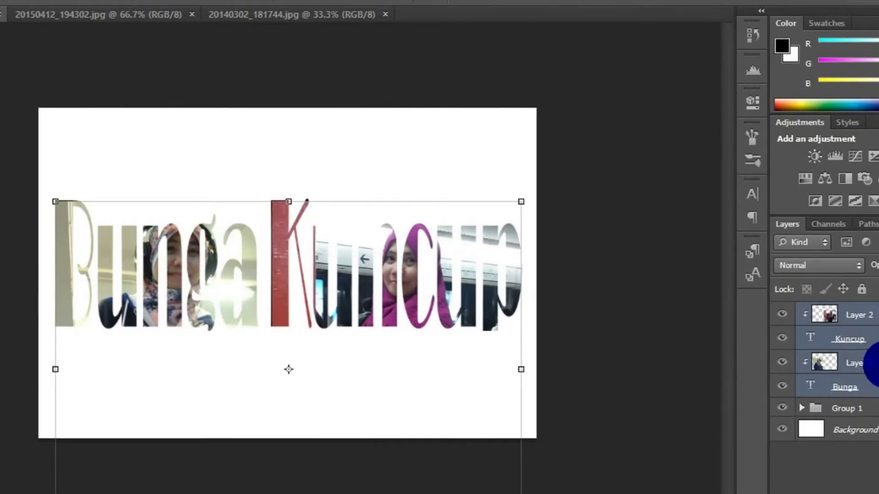
key(ctrl+j)
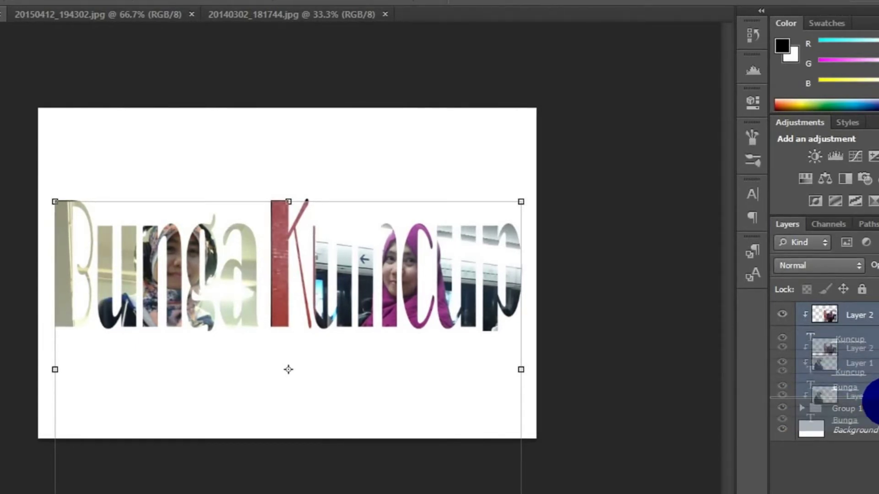
drag(874, 402, 874, 405)
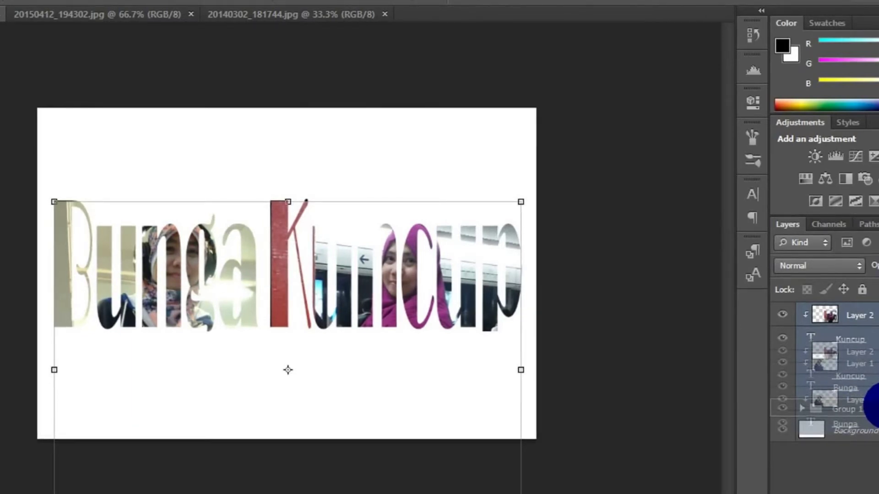
drag(873, 405, 872, 406)
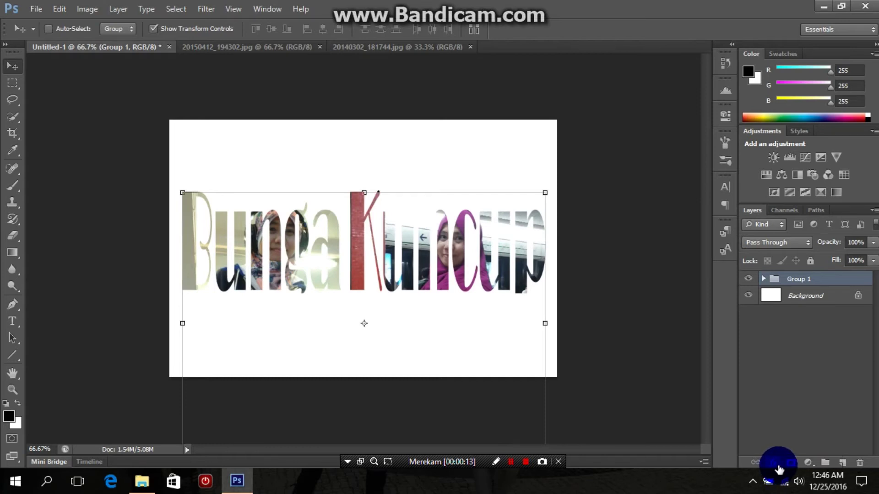
Give Group 1 a drop shadow with a different contour preset and larger spread and size.
click(778, 465)
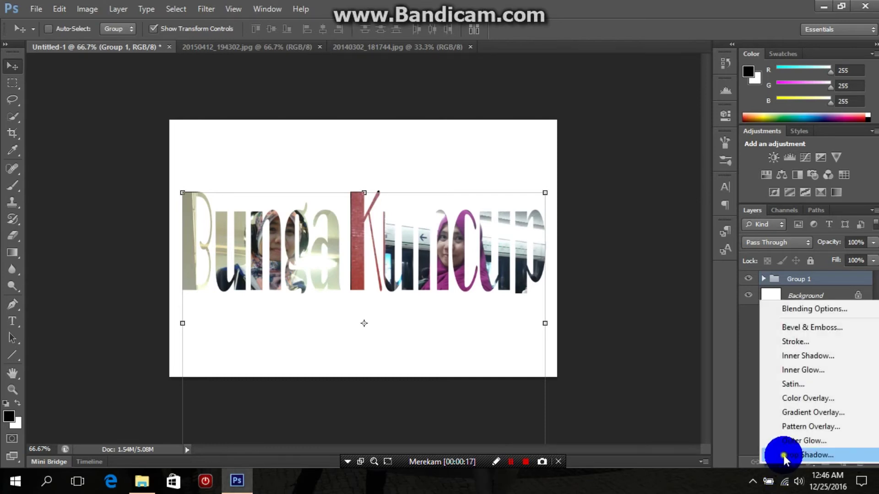
click(783, 456)
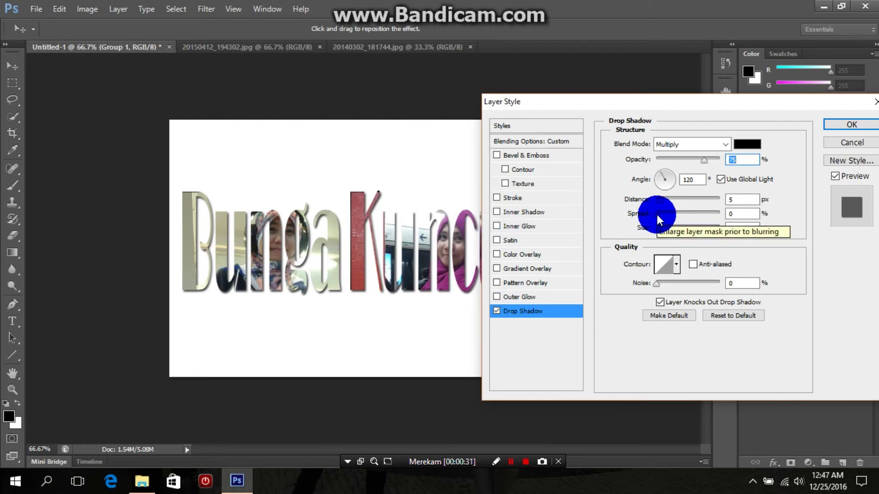
click(678, 264)
click(708, 293)
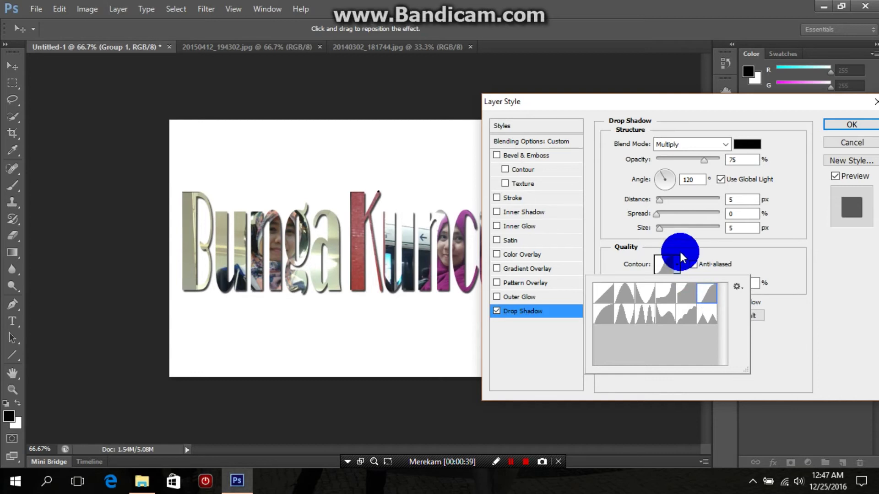
click(658, 215)
click(664, 215)
drag(664, 214, 667, 214)
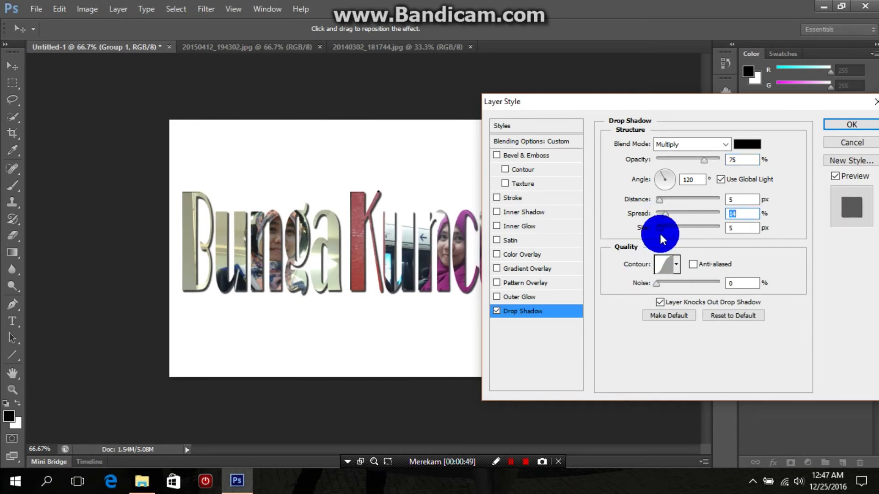
mouse_move(660, 232)
mouse_down()
mouse_move(672, 231)
mouse_move(664, 230)
mouse_up()
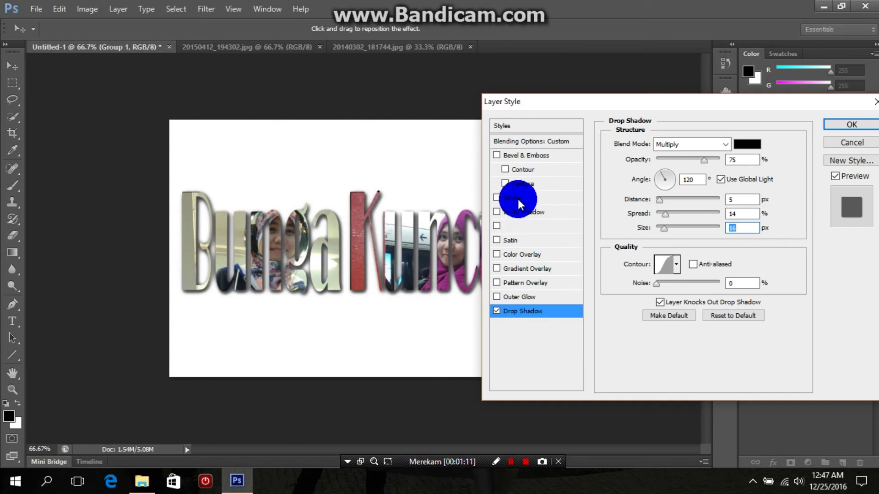
Try and remove Inner Glow, then enable Inner Shadow to edit its settings.
click(497, 227)
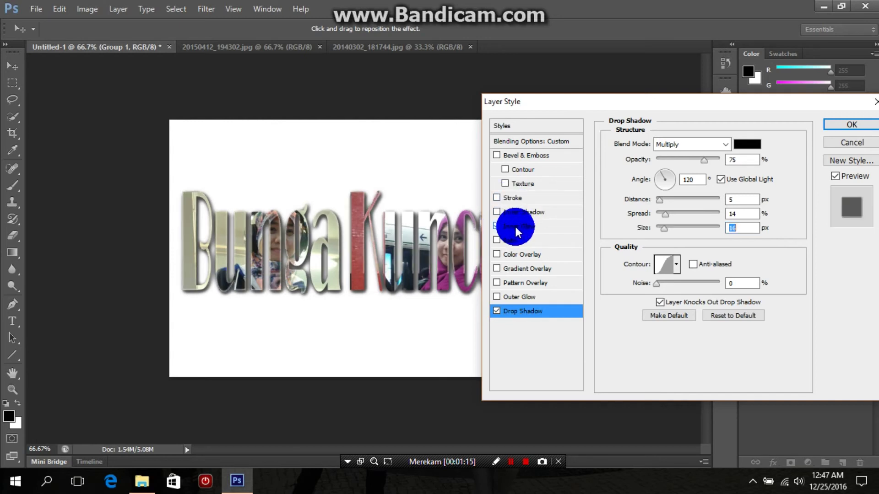
click(494, 214)
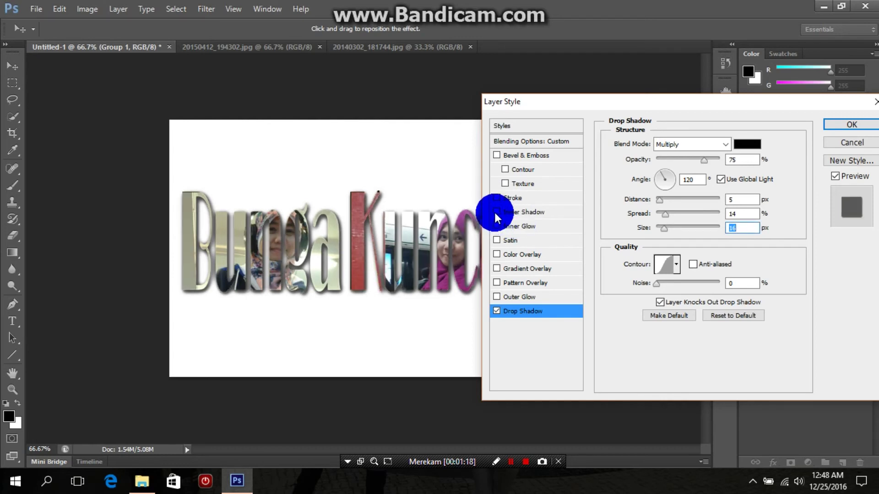
click(496, 209)
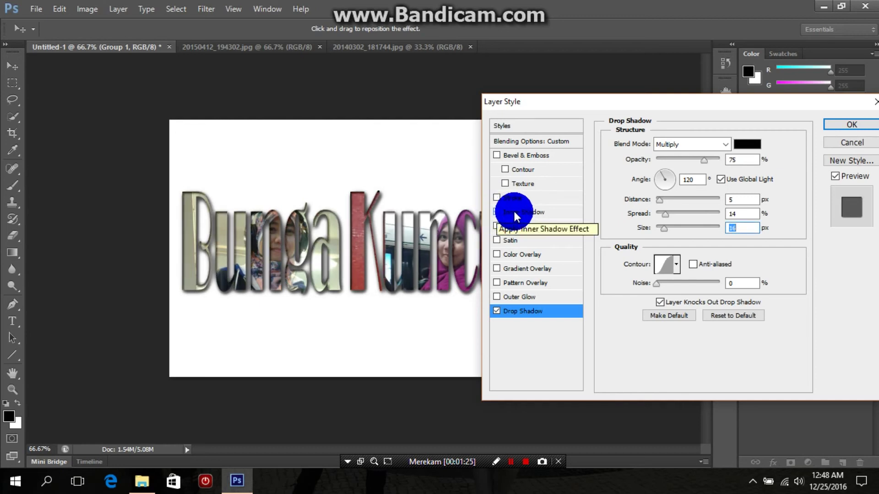
click(512, 211)
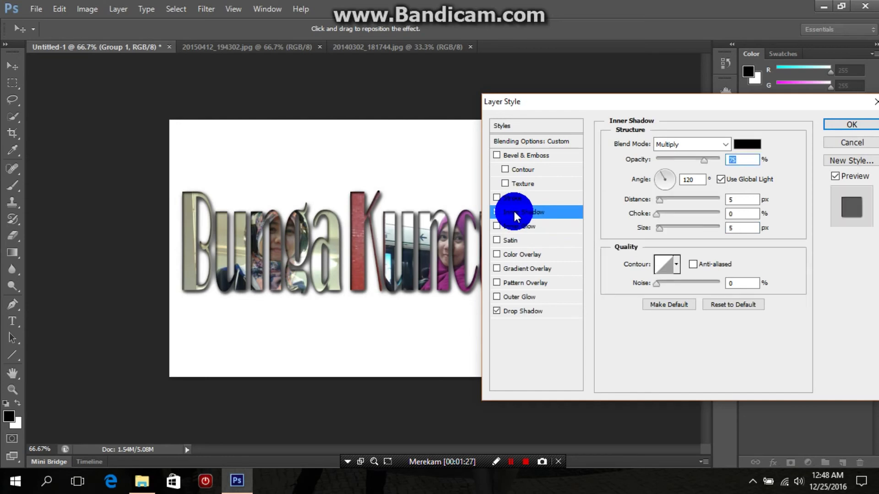
Raise the inner shadow choke, apply both effects, then nudge the group down and right.
click(661, 215)
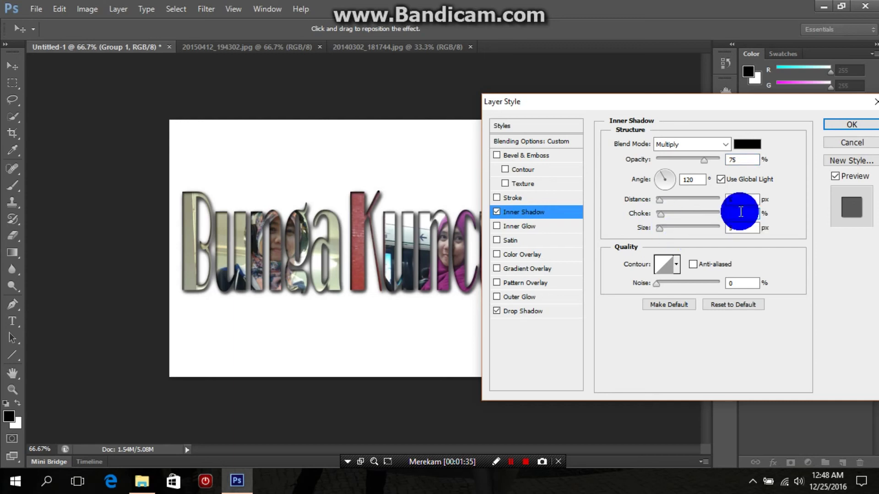
click(842, 124)
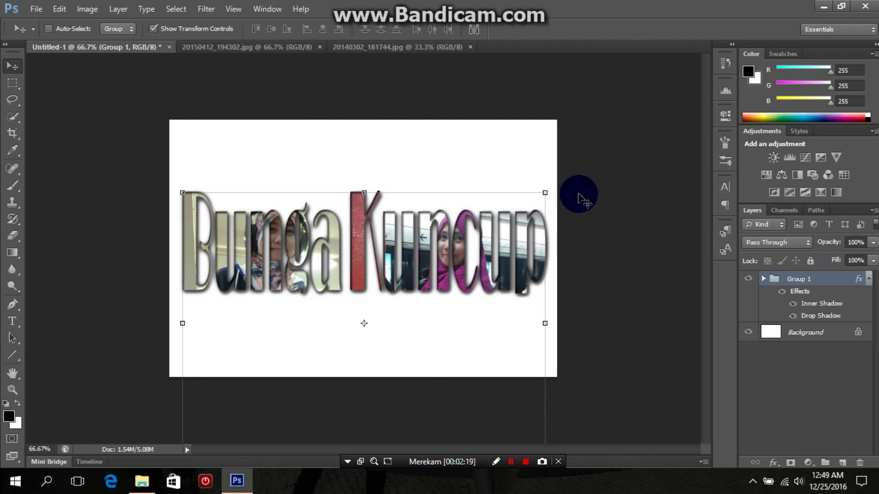
click(579, 194)
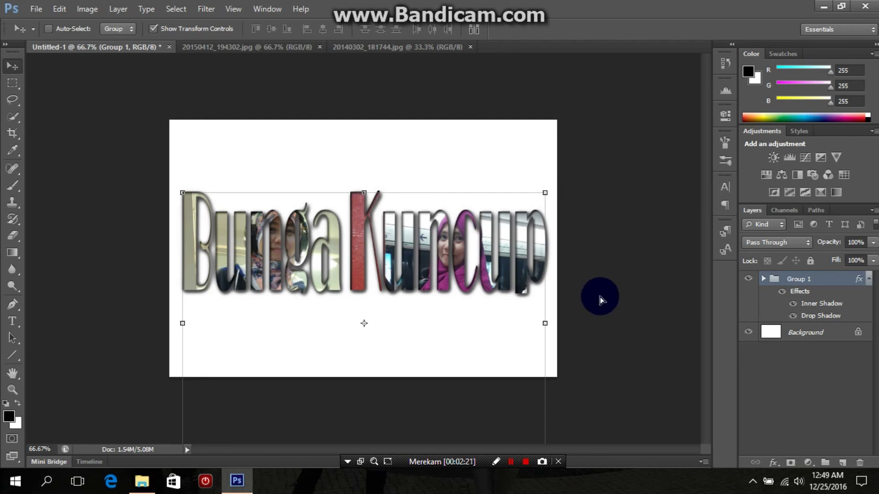
key(shift+Down)
key(shift+Down)
key(shift+Down)
key(shift+Right)
key(shift+Right)
key(shift+Right)
key(shift+Down)
key(shift+Down)
key(shift+Down)
key(shift+Right)
key(shift+Right)
key(shift+Right)
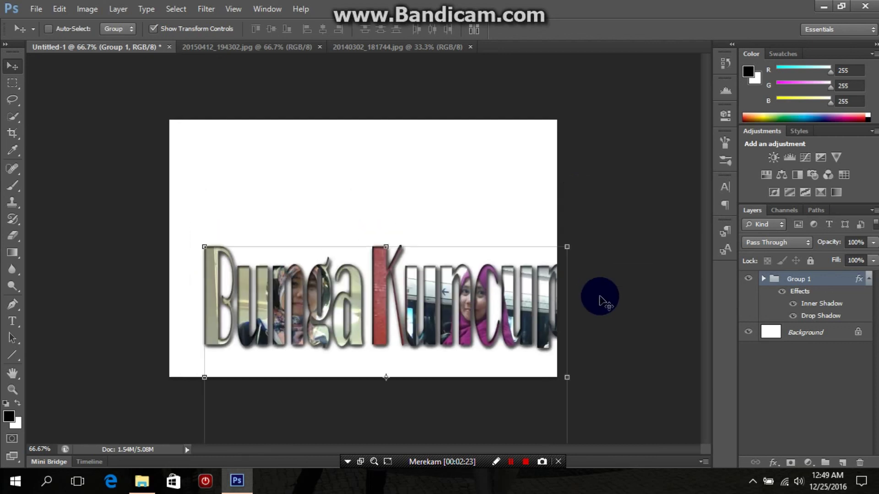